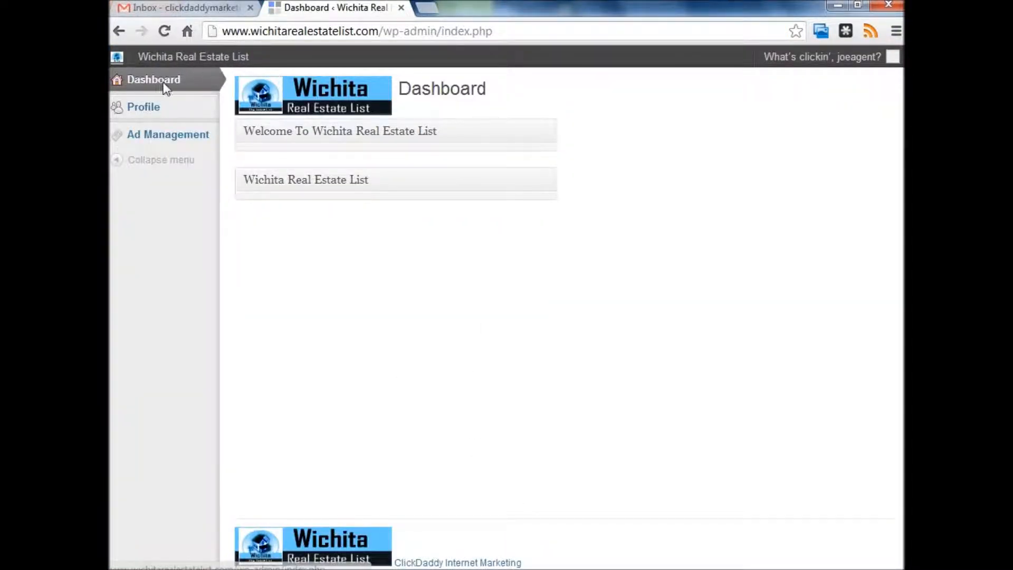
Step: Open the profile page and set the publicly displayed name to the first name followed by the last name
left_click(544, 134)
left_click(546, 133)
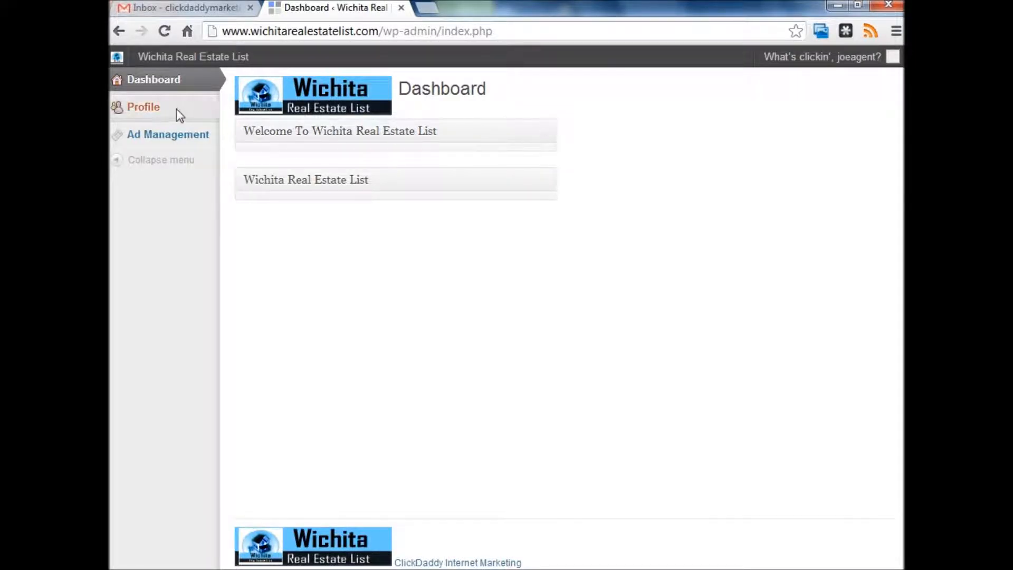
left_click(142, 111)
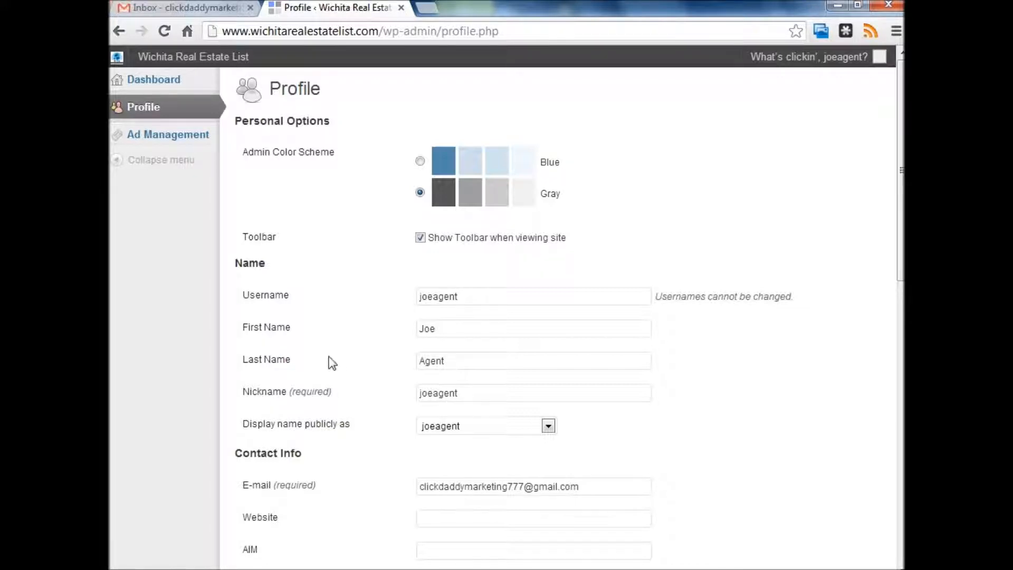
double_click(464, 330)
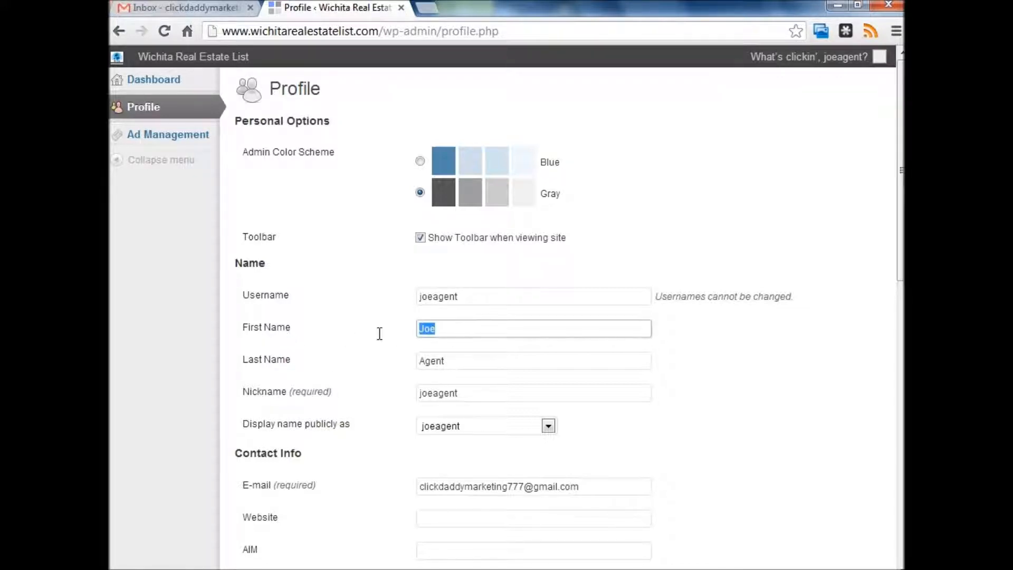
double_click(459, 362)
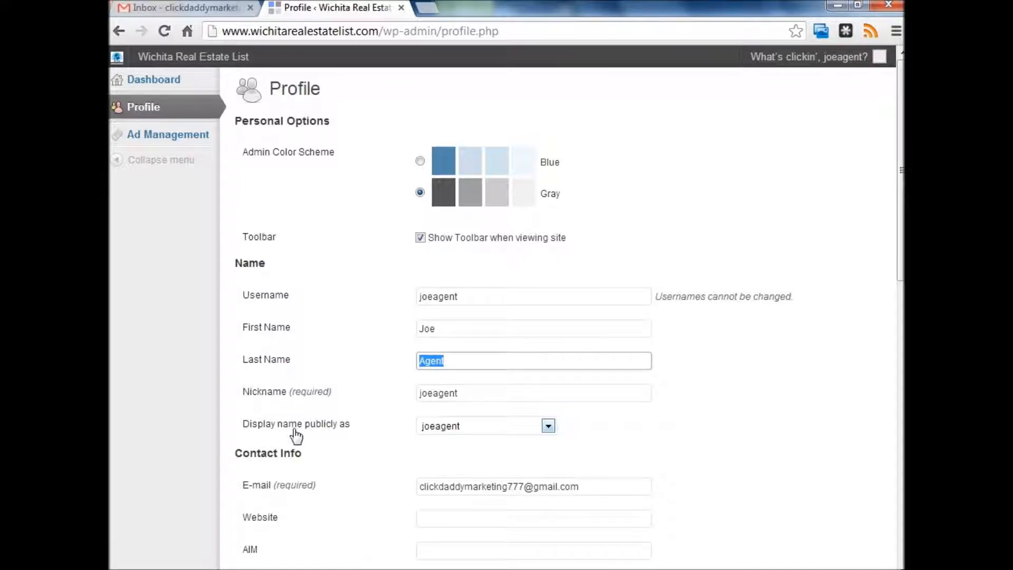
left_click(432, 425)
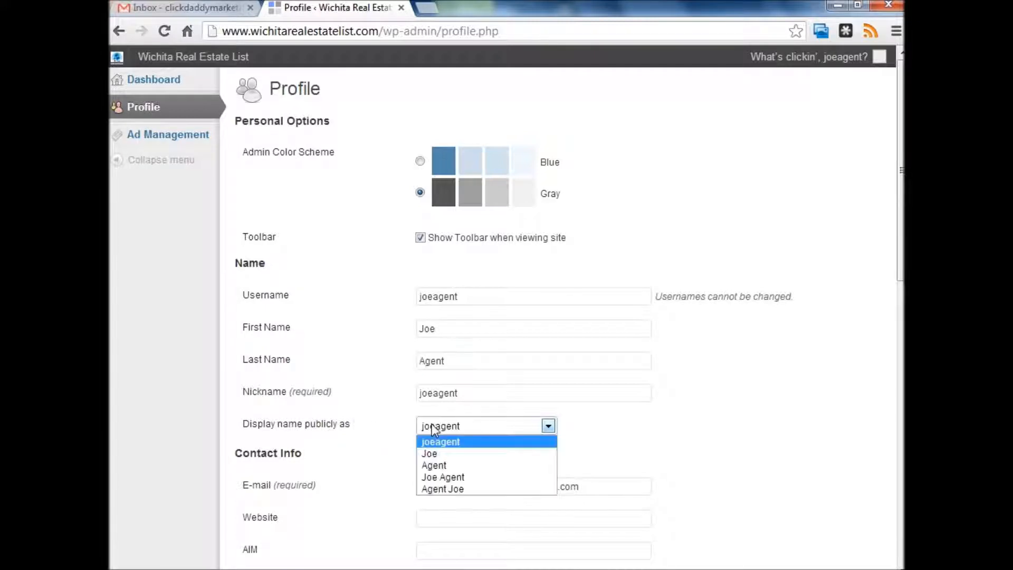
left_click(430, 477)
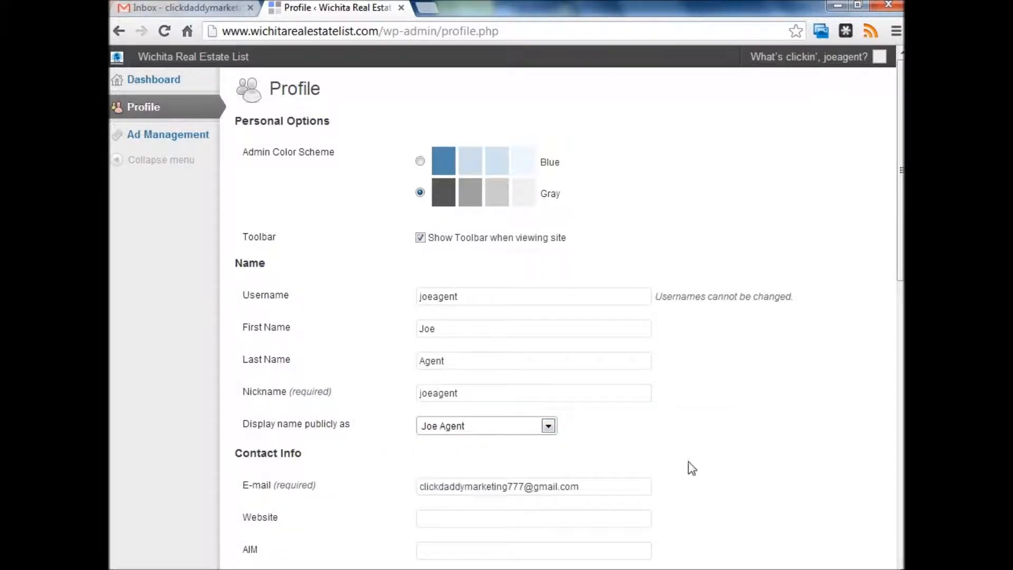
Step: Examine the remaining profile fields: contact info, website, biographical info, new password and the Classifieds Profile Info section
scroll(772, 517, "down", 2)
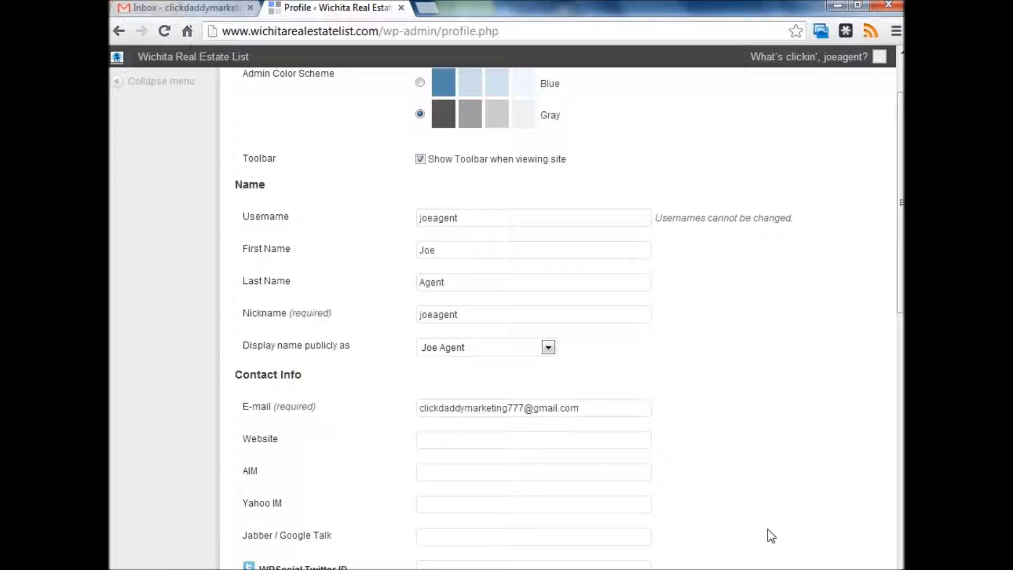
scroll(771, 536, "down", 3)
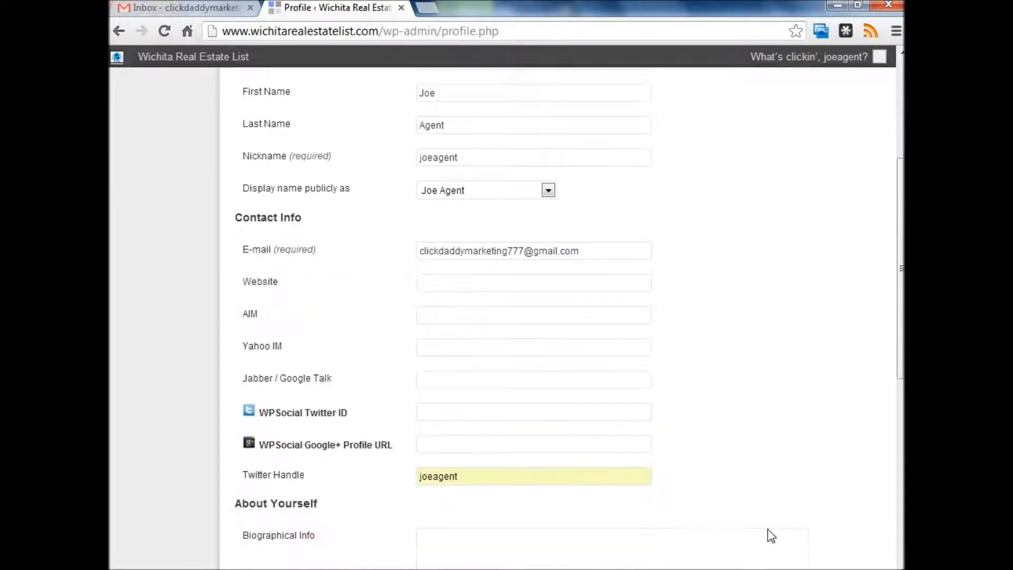
left_click(603, 248)
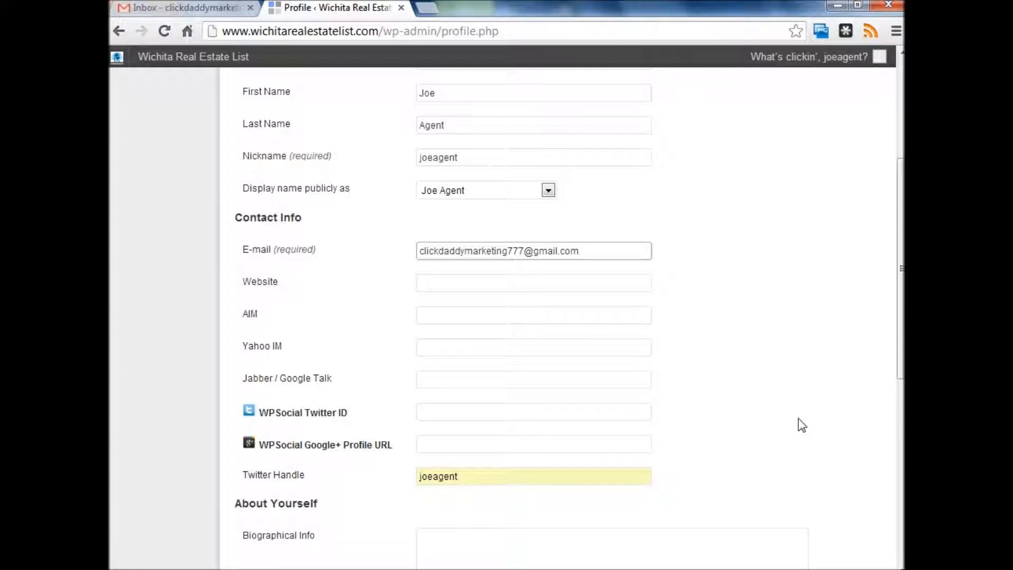
scroll(802, 425, "down", 1)
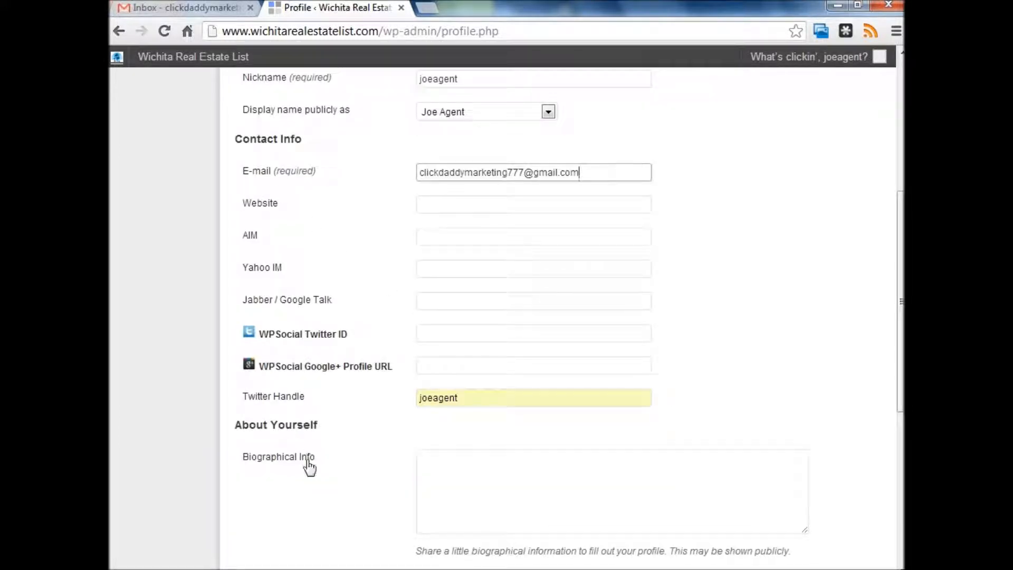
left_click(421, 474)
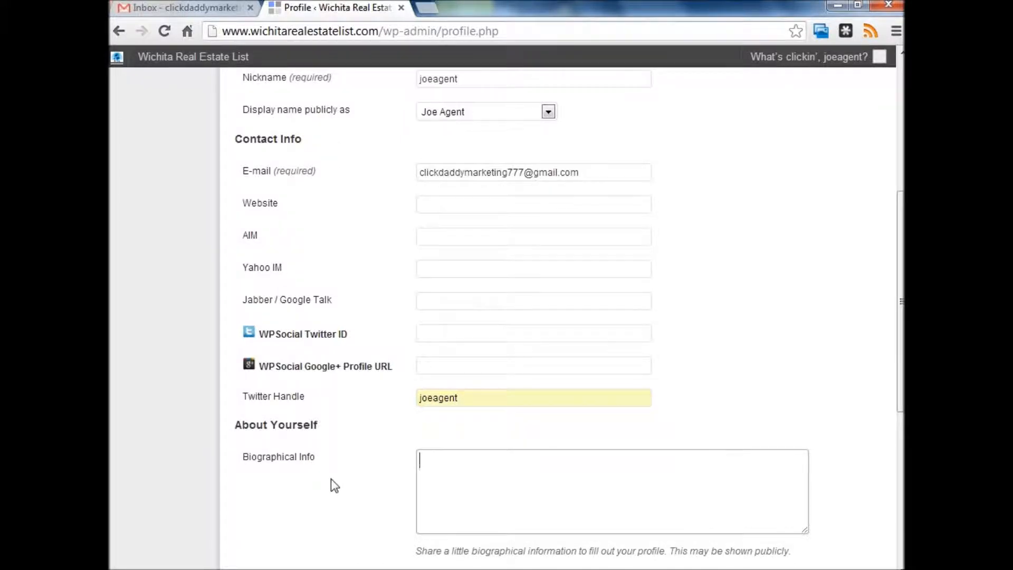
scroll(331, 479, "down", 5)
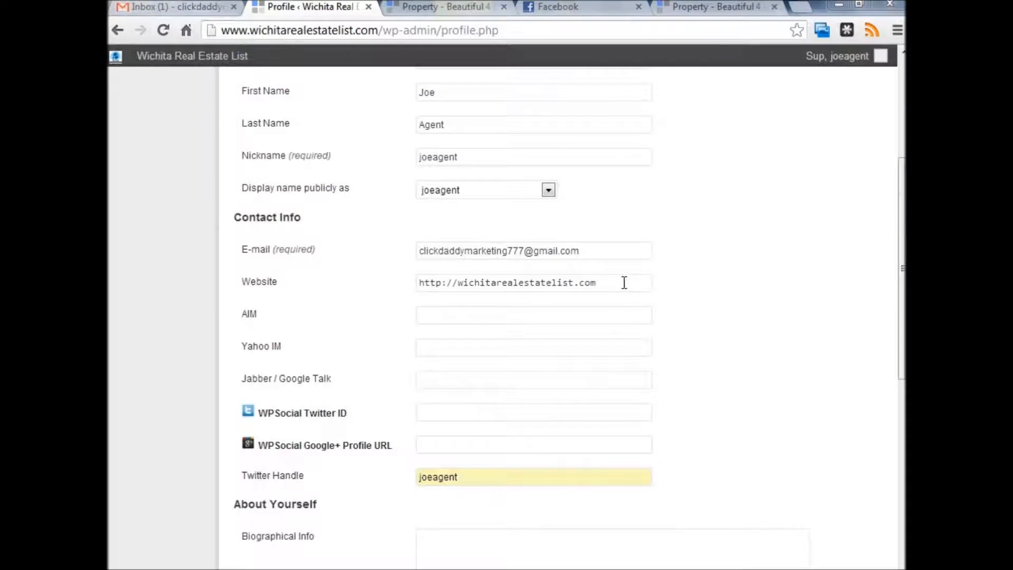
left_click_drag(624, 283, 319, 285)
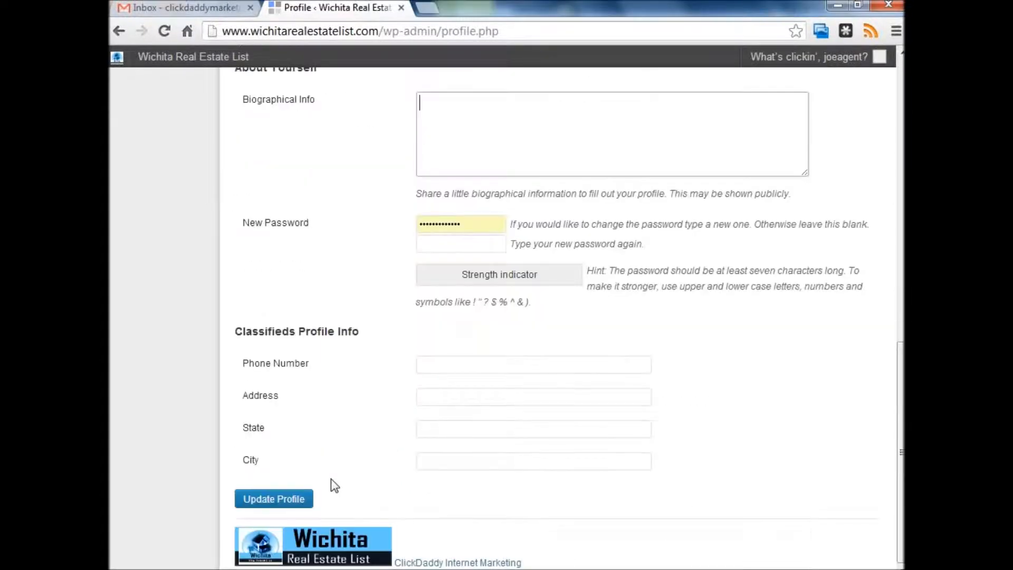
left_click(487, 223)
left_click(484, 248)
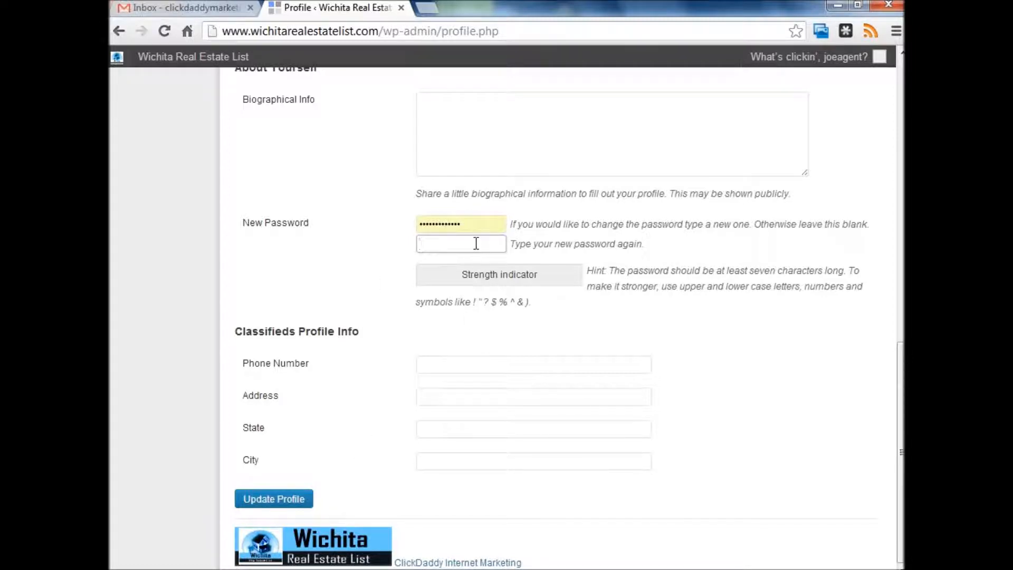
left_click_drag(237, 330, 378, 332)
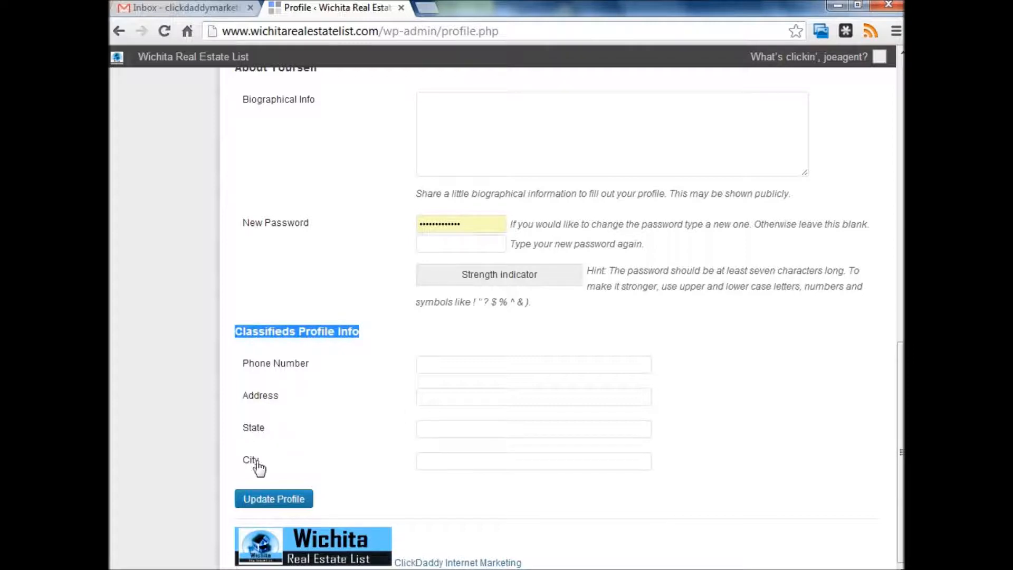
Step: Fill in the agent's phone number, street address, state and city under Classifieds Profile Info
left_click(440, 368)
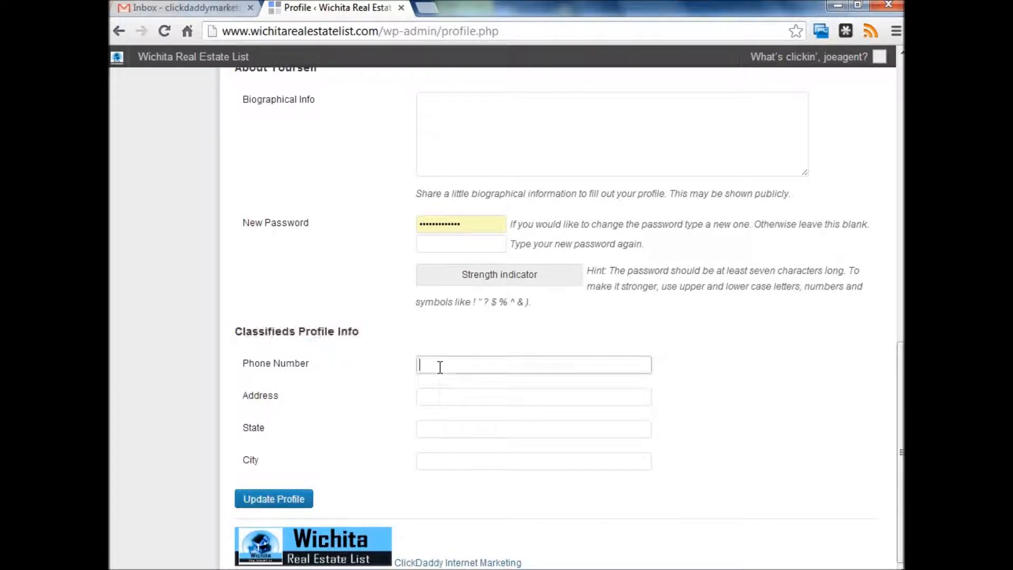
type("(316")
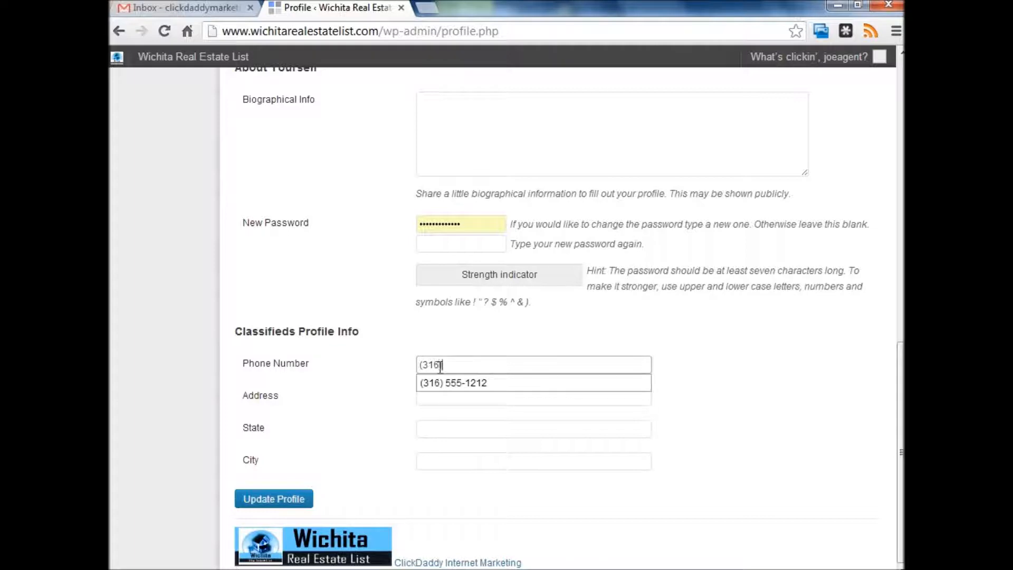
type(") 555-1212")
left_click(445, 382)
left_click(447, 398)
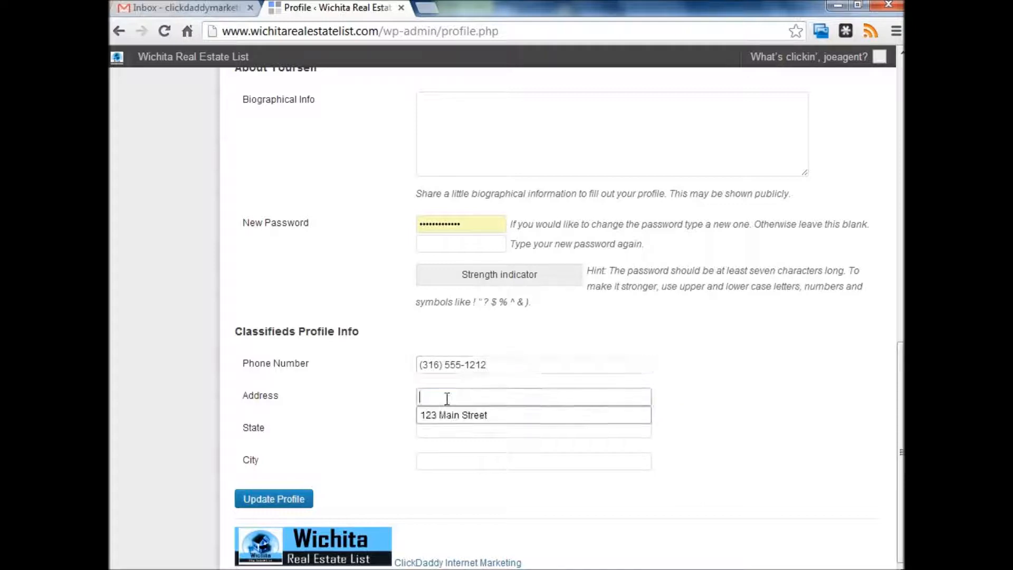
left_click(451, 419)
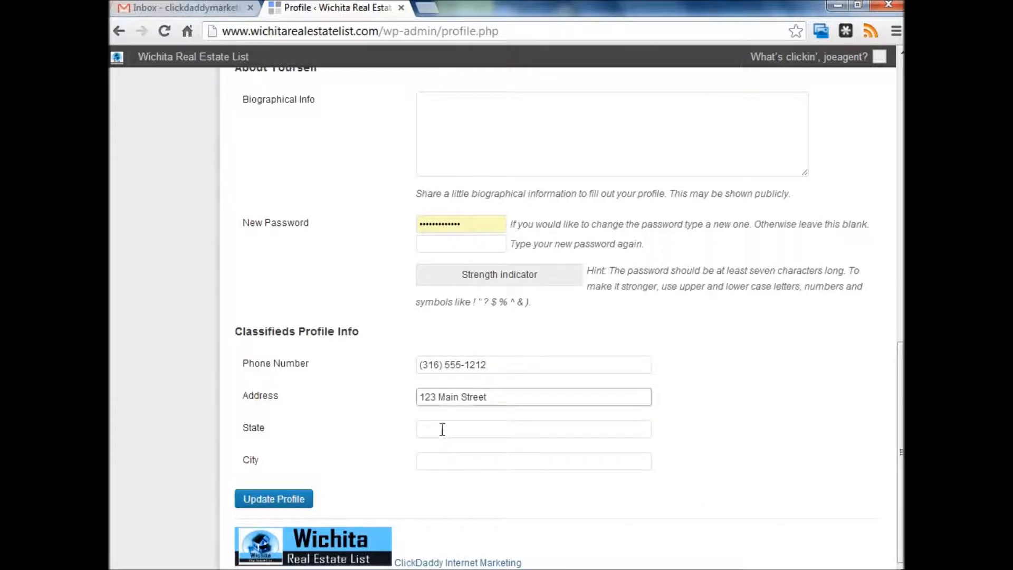
left_click(442, 429)
left_click(440, 448)
left_click(442, 464)
left_click(446, 484)
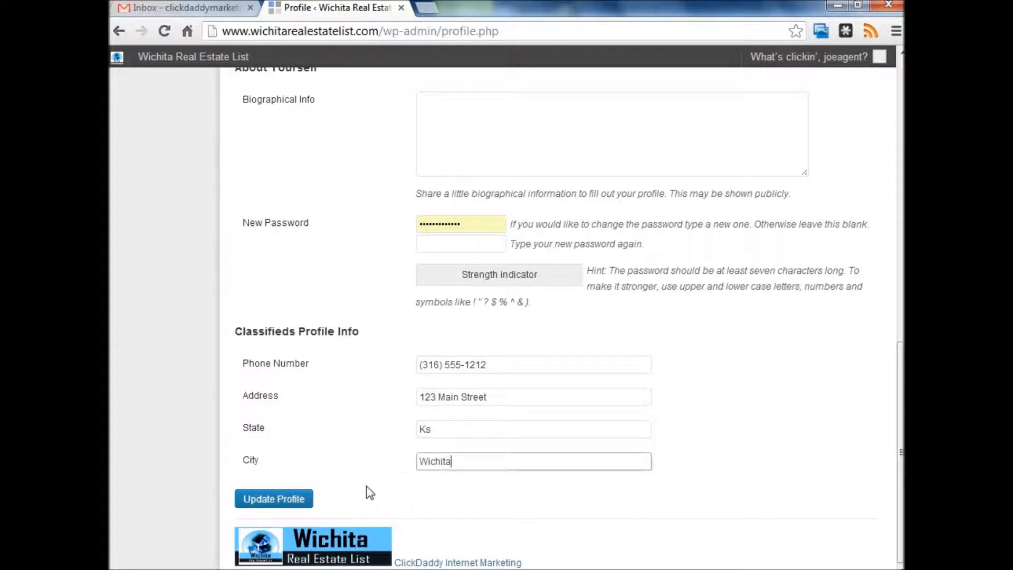
Step: Try to update the profile and read the messages above Personal Options
left_click(285, 503)
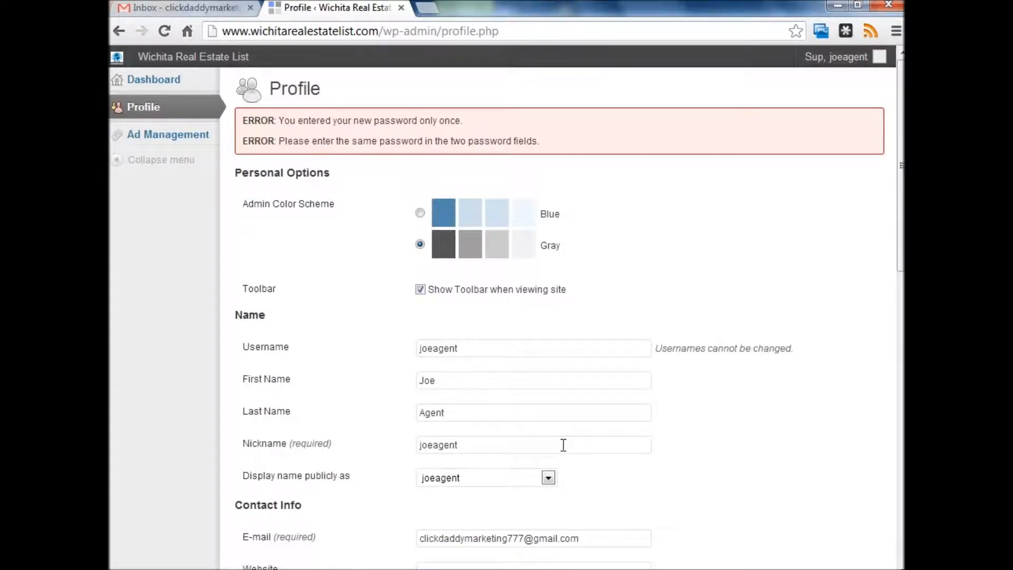
scroll(563, 445, "down", 4)
scroll(563, 445, "up", 4)
left_click_drag(280, 121, 550, 141)
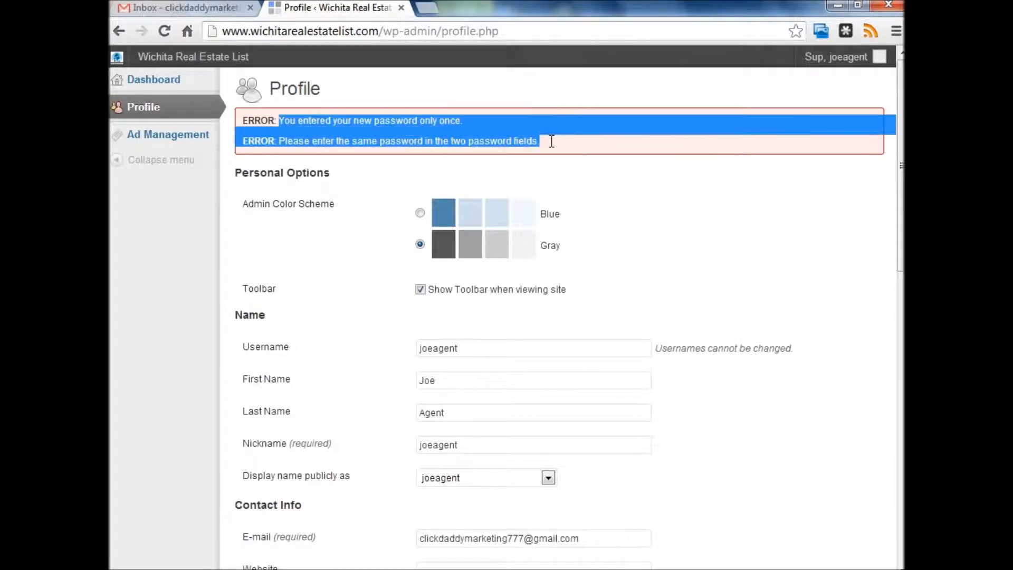
left_click(689, 256)
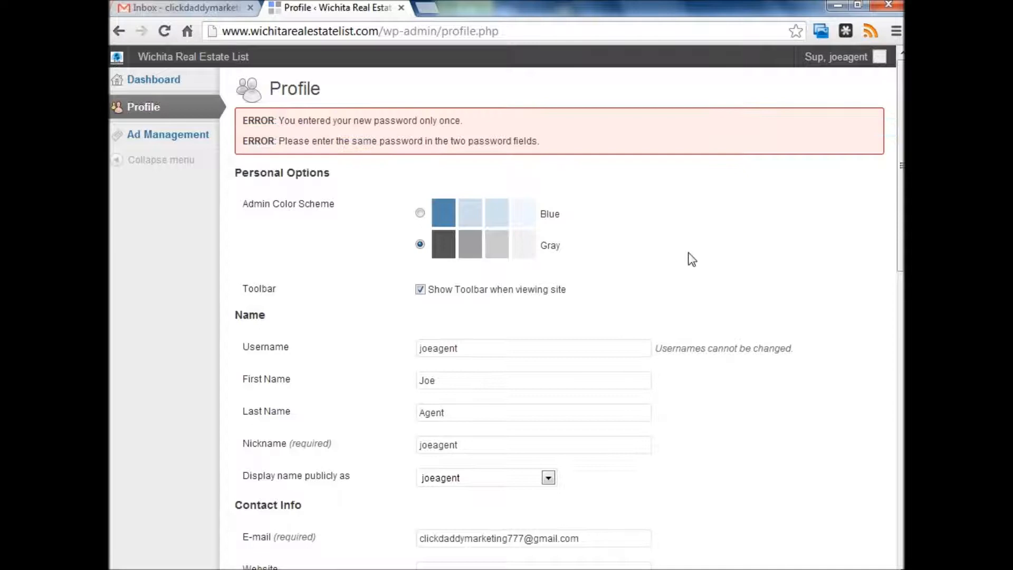
Step: Start placing a new ad from Ad Management and set its category to Single Family Homes
left_click(195, 138)
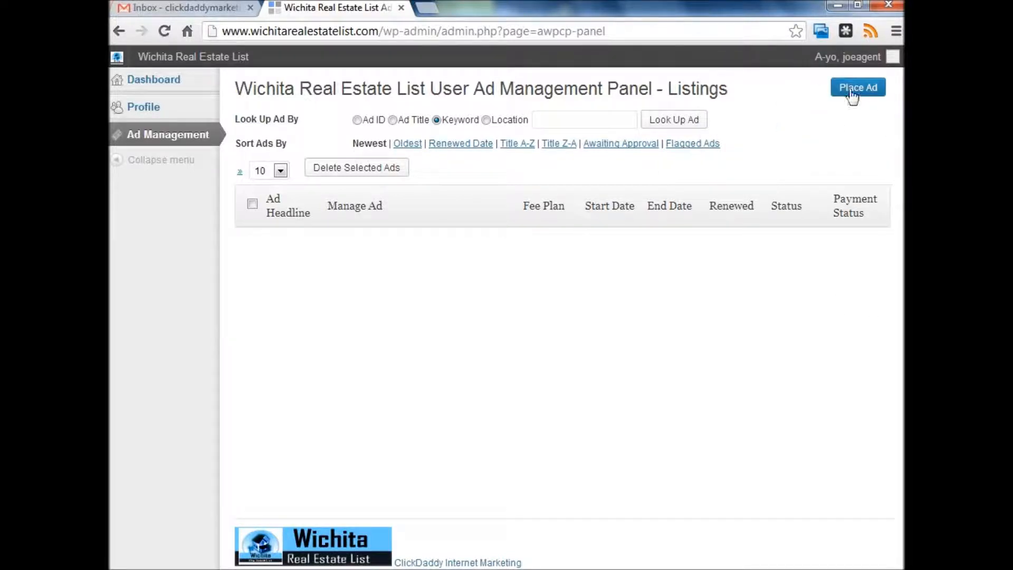
left_click(852, 94)
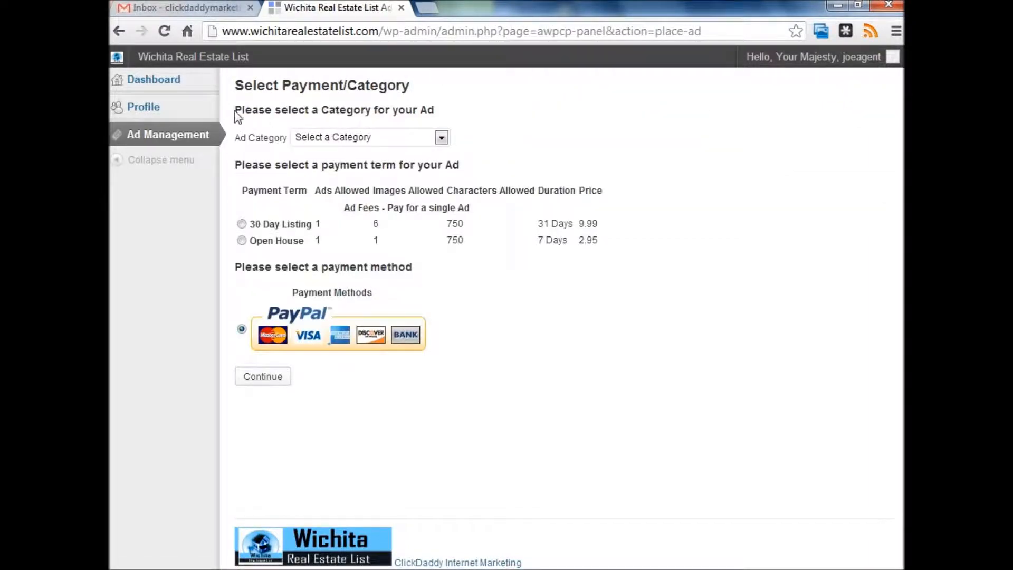
left_click_drag(238, 110, 479, 109)
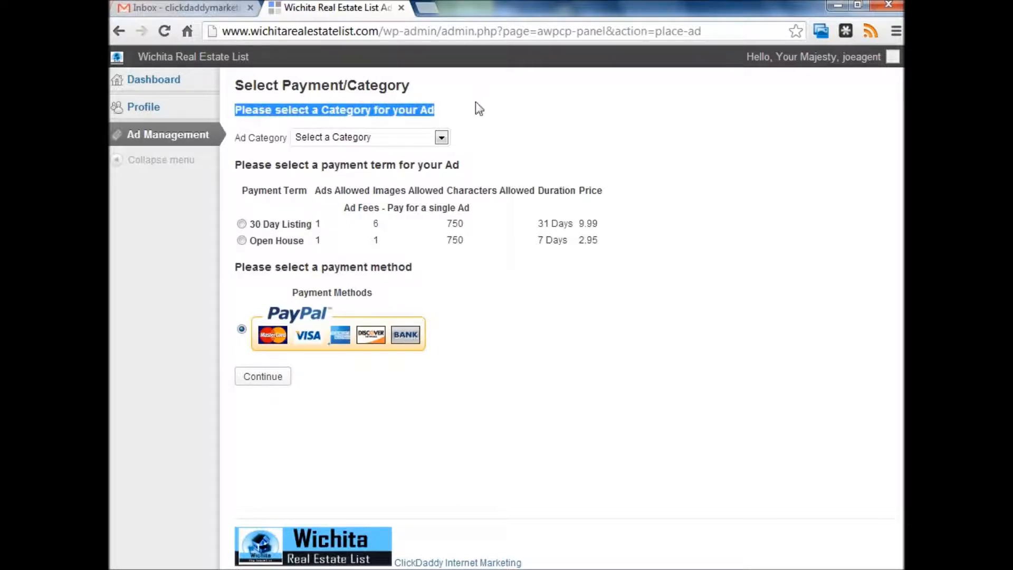
left_click(347, 137)
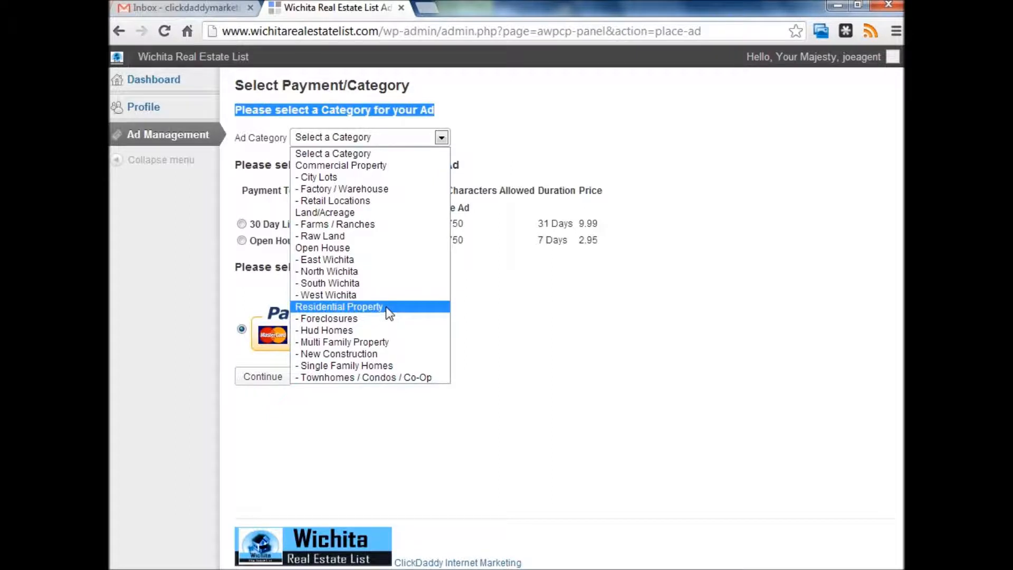
left_click(378, 366)
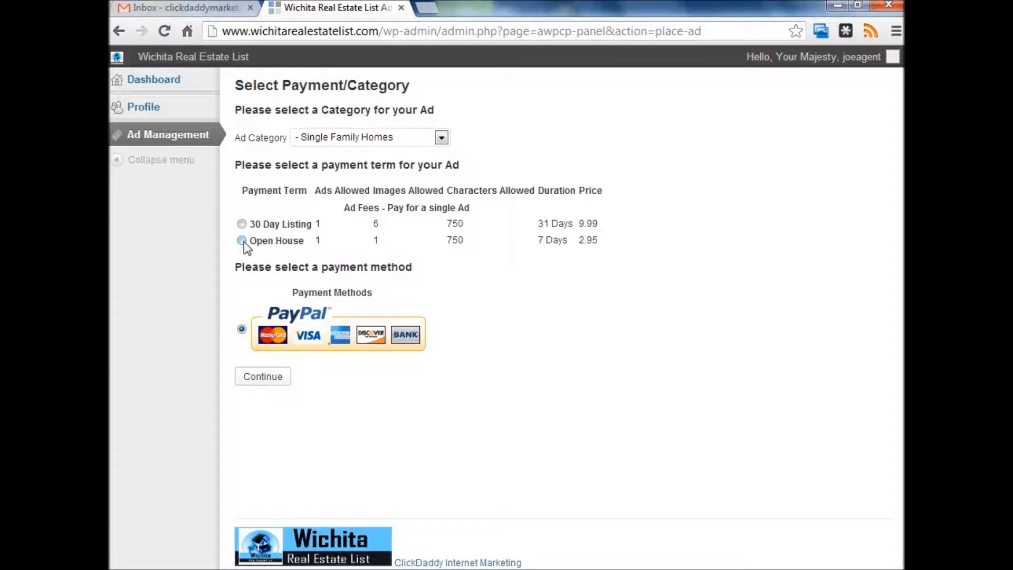
Step: Choose the 30 Day Listing payment term for the ad, keep PayPal as payment method, and continue to payment
double_click(319, 225)
left_click(380, 222)
left_click_drag(468, 225, 447, 225)
left_click_drag(603, 228, 539, 224)
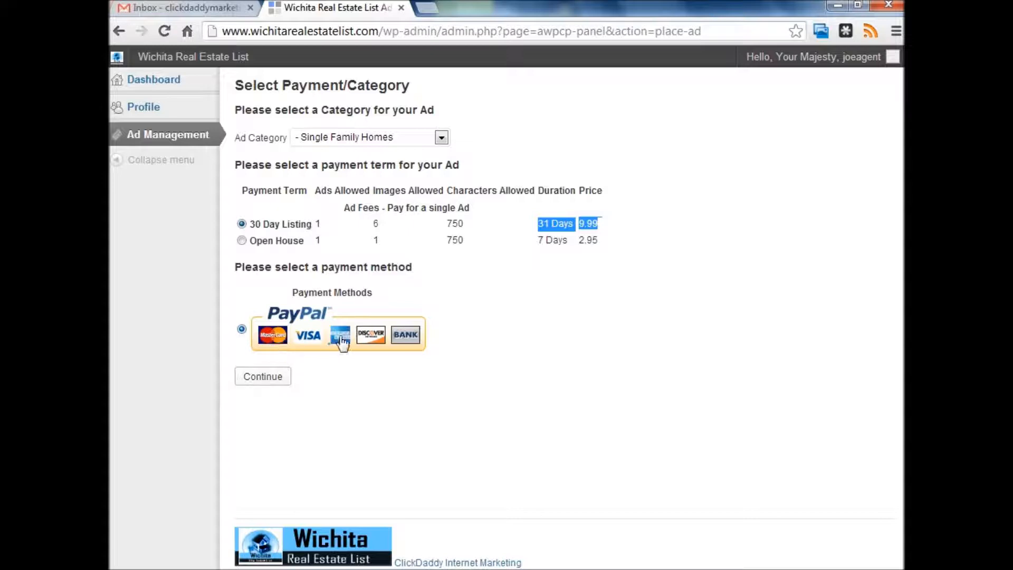
left_click(263, 376)
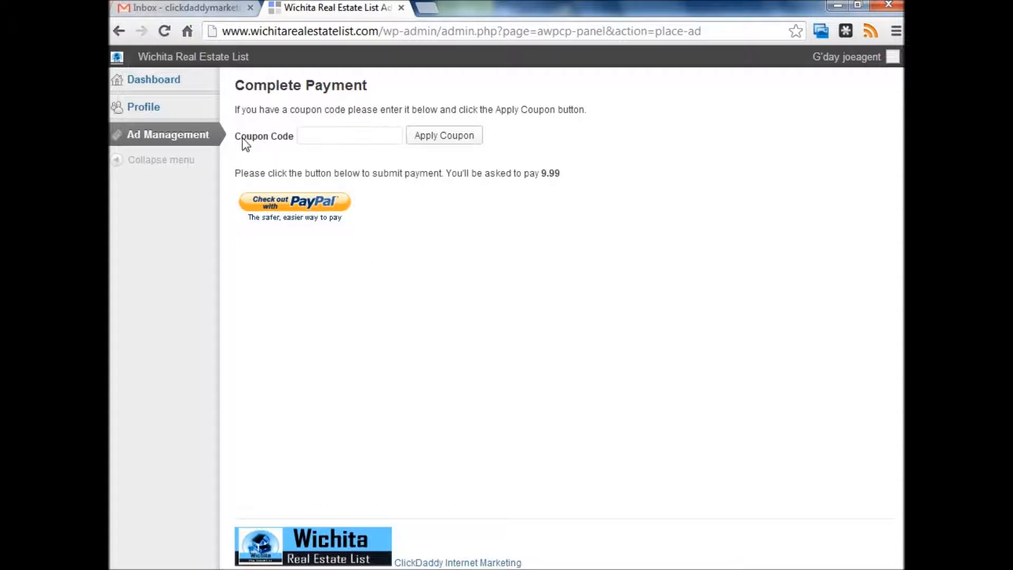
Step: Check out with PayPal without a coupon, and review the order summary and guest payment form
left_click(322, 136)
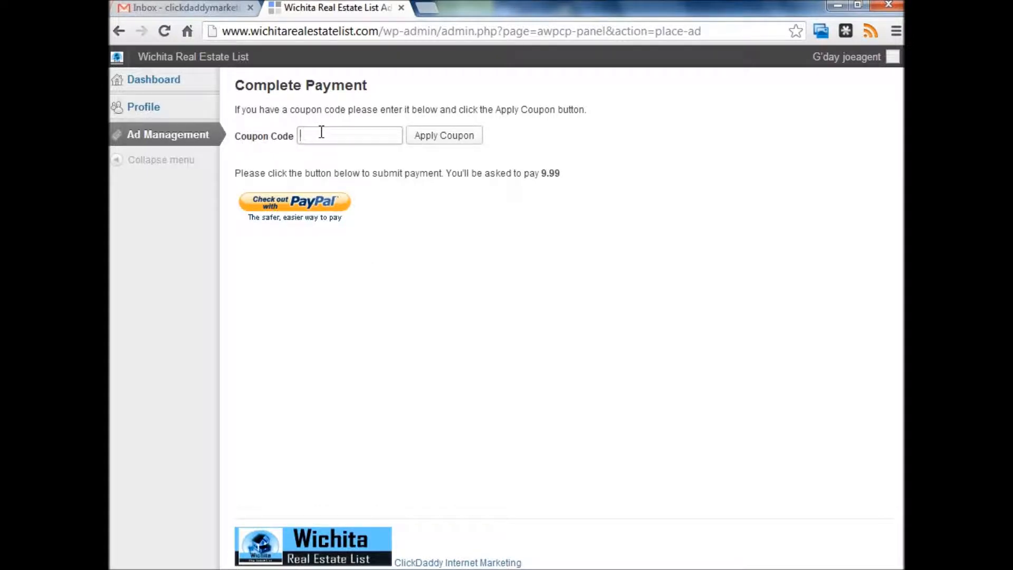
left_click(334, 209)
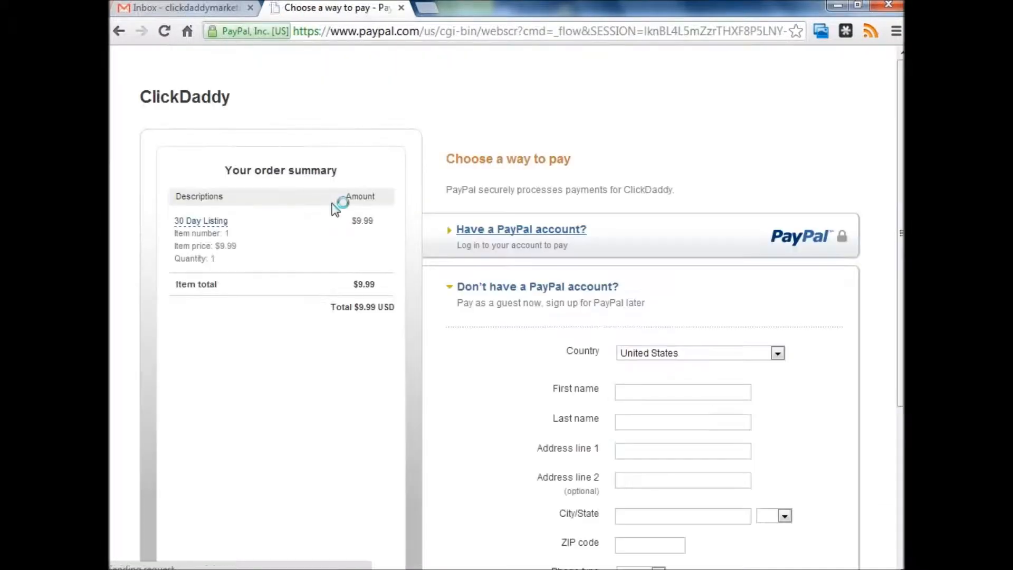
double_click(233, 95)
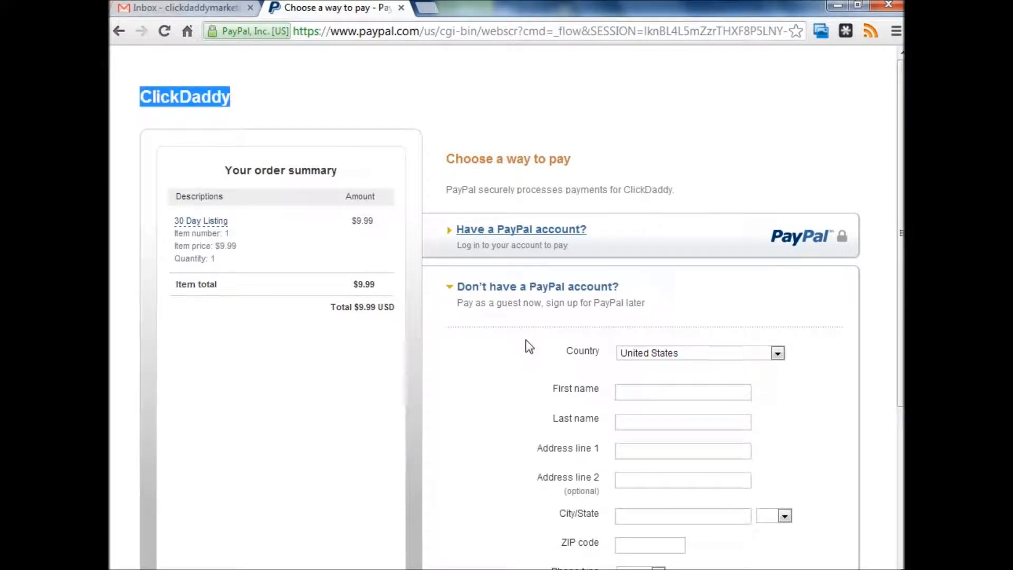
scroll(529, 346, "down", 1)
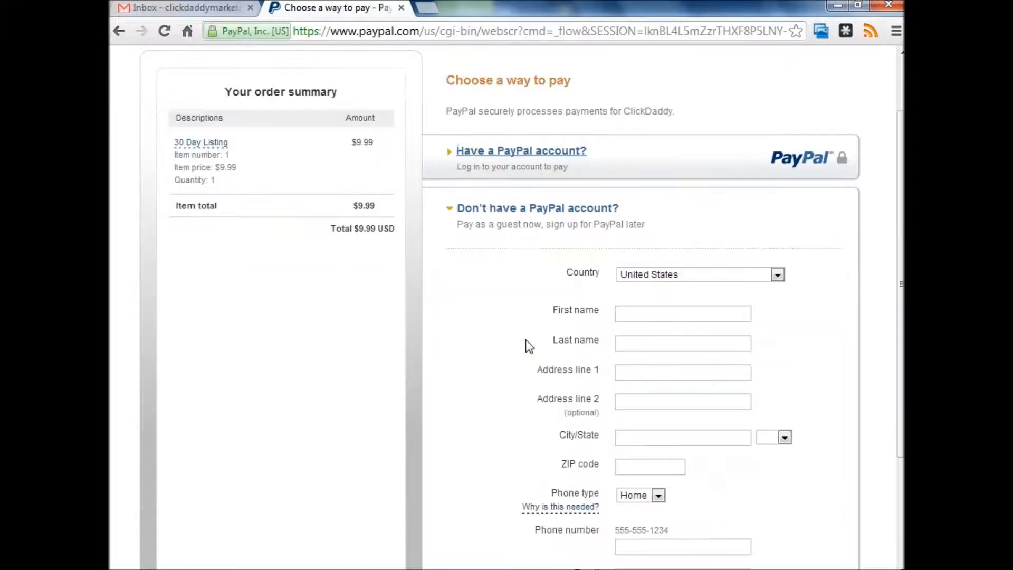
left_click(690, 312)
scroll(705, 373, "down", 2)
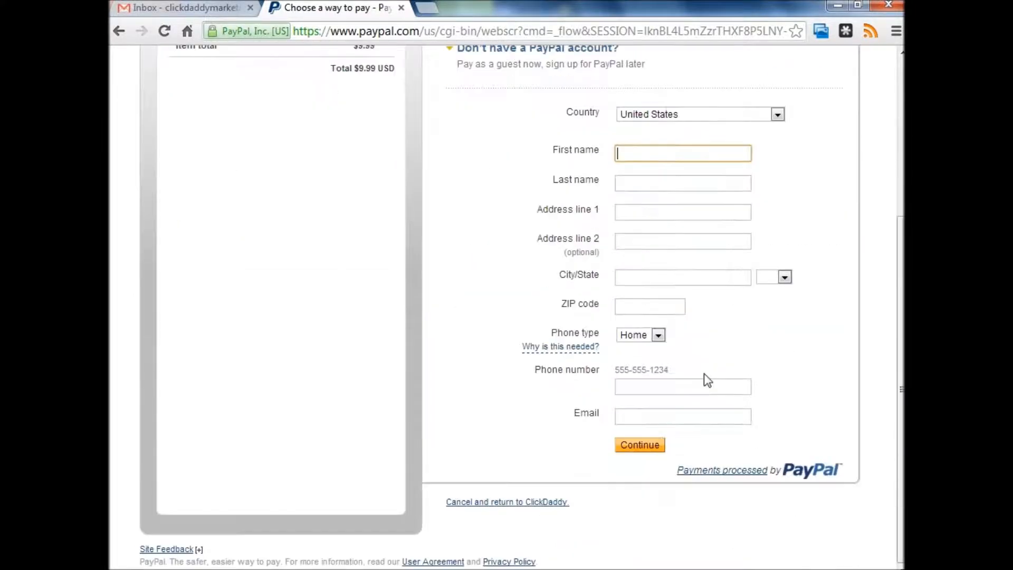
Step: Choose to pay for the 30 Day Listing with an existing PayPal account
scroll(704, 372, "up", 3)
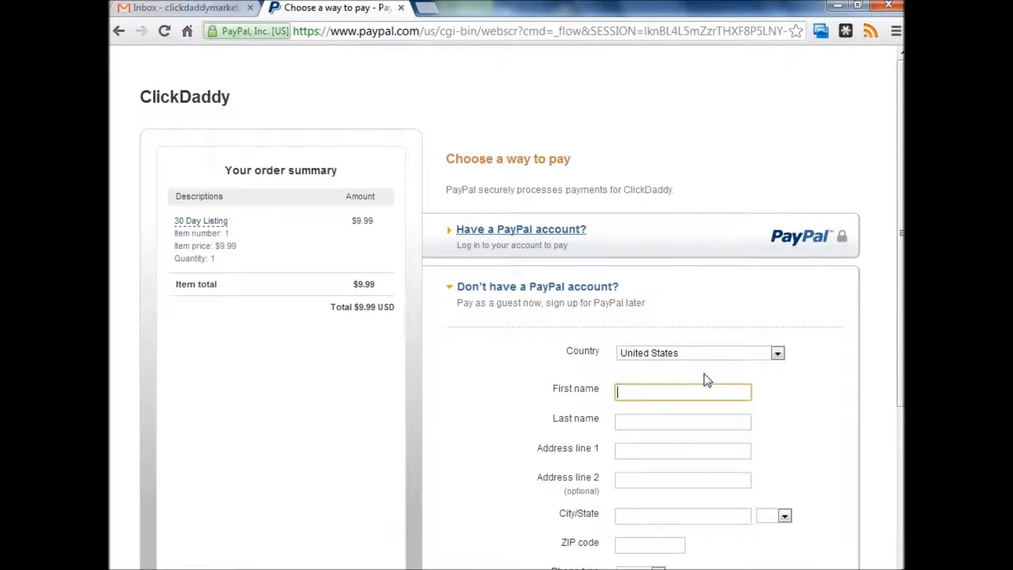
left_click(549, 242)
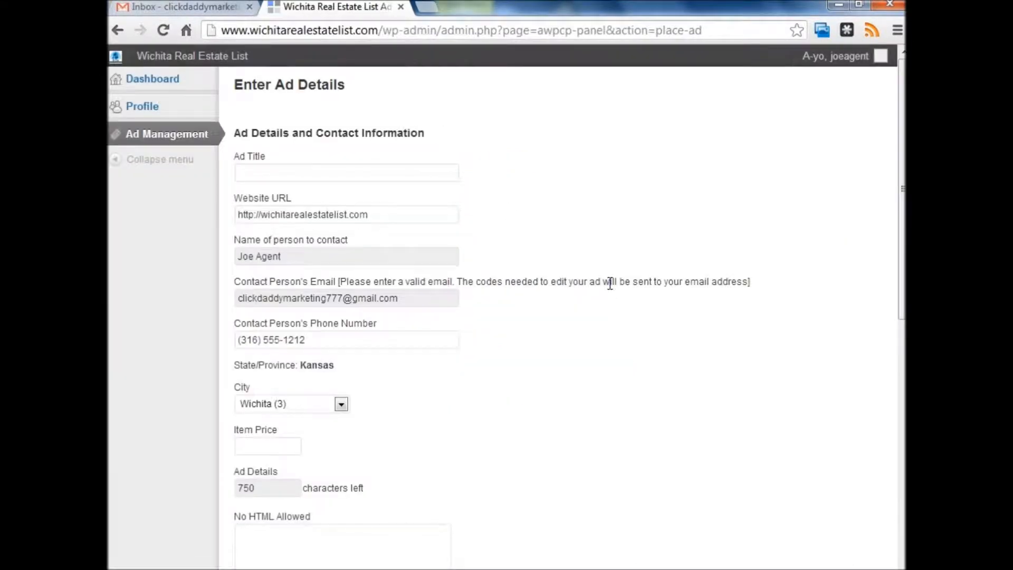
Step: Title the ad "Beautiful 4 Bedroom Home In South West Wichita" and check the prefilled website URL
left_click(381, 170)
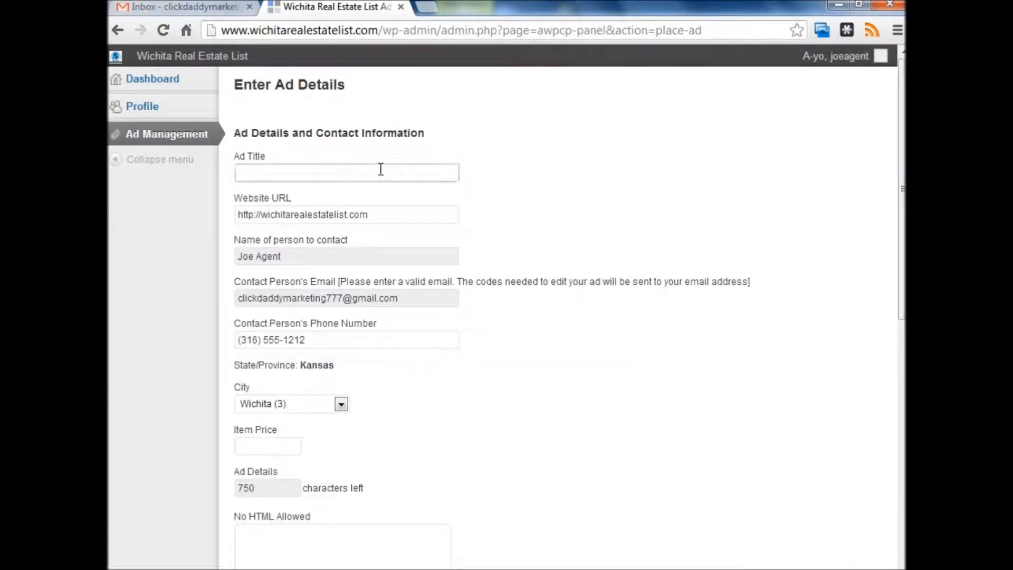
right_click(381, 170)
left_click(401, 286)
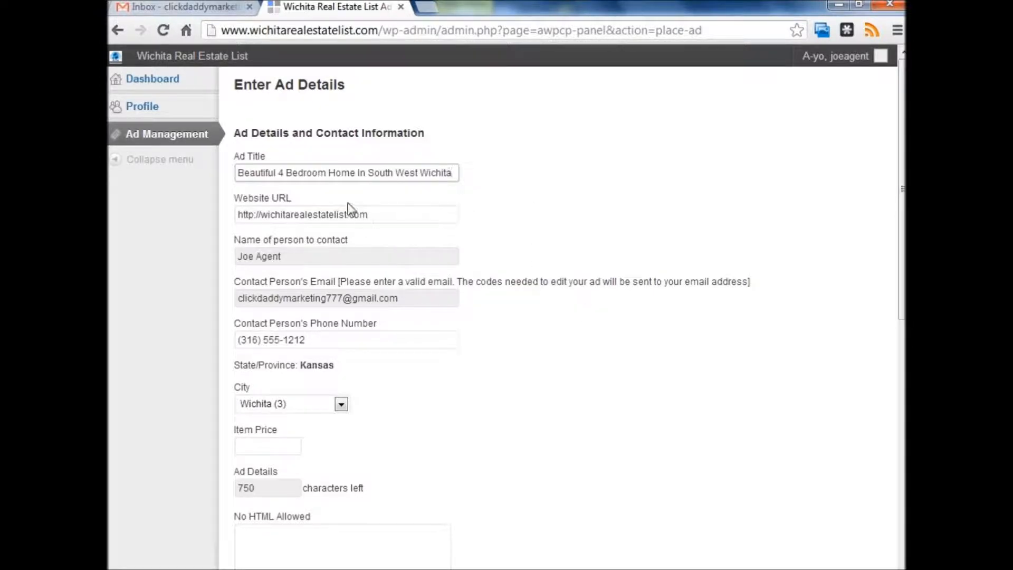
left_click_drag(379, 215, 151, 213)
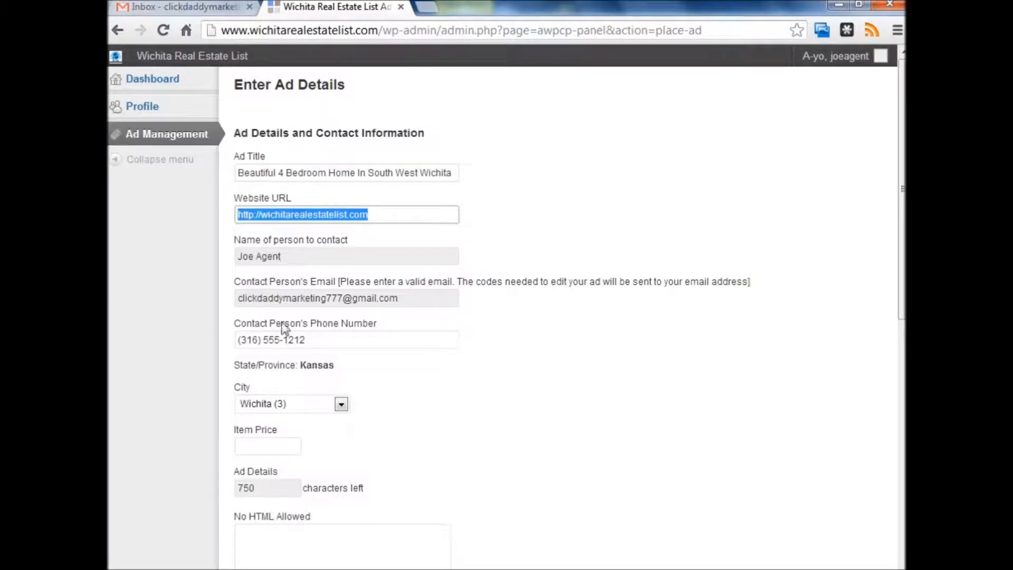
left_click(536, 401)
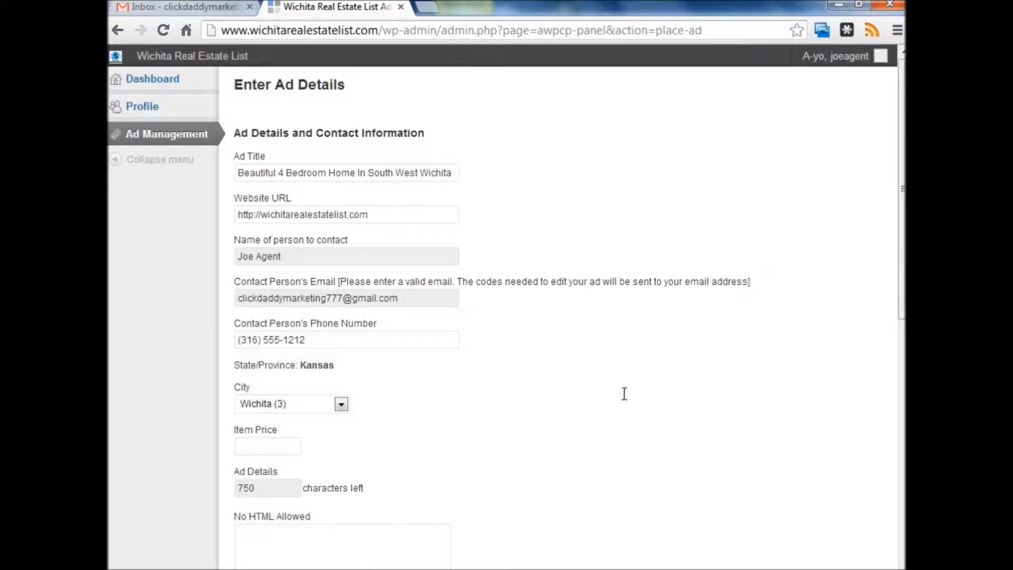
Step: Set the ad's item price to 149,000
scroll(628, 404, "down", 3)
left_click(274, 290)
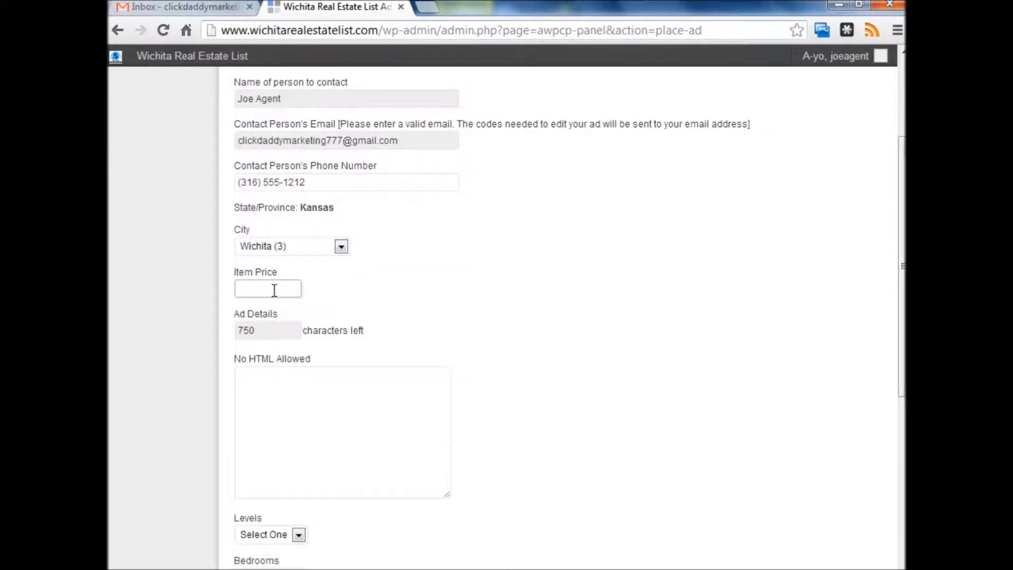
type("149,000")
Step: Copy the ad title into the ad details as the opening text of the description
left_click(305, 387)
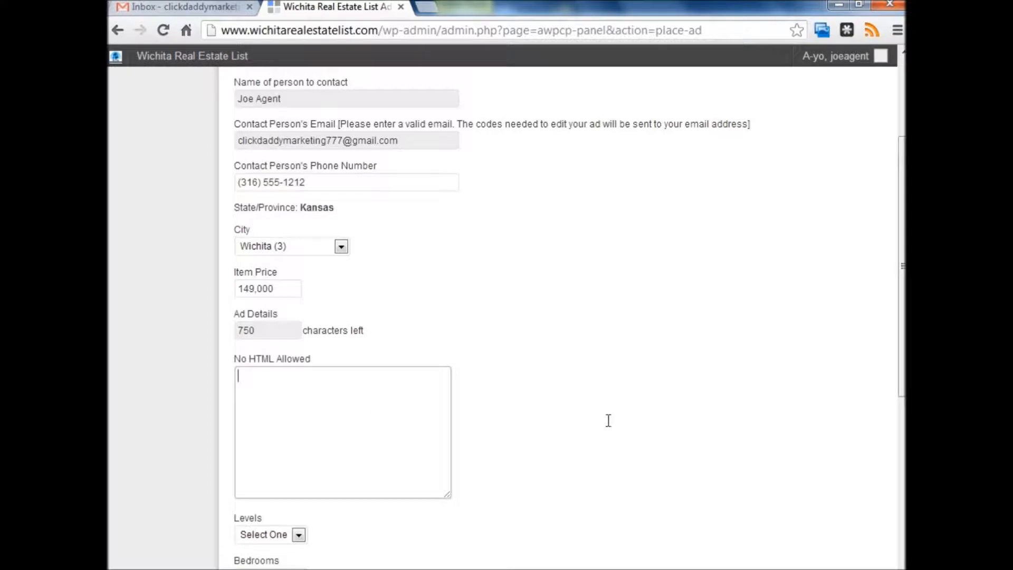
scroll(410, 416, "up", 3)
left_click_drag(240, 173, 533, 170)
right_click(441, 175)
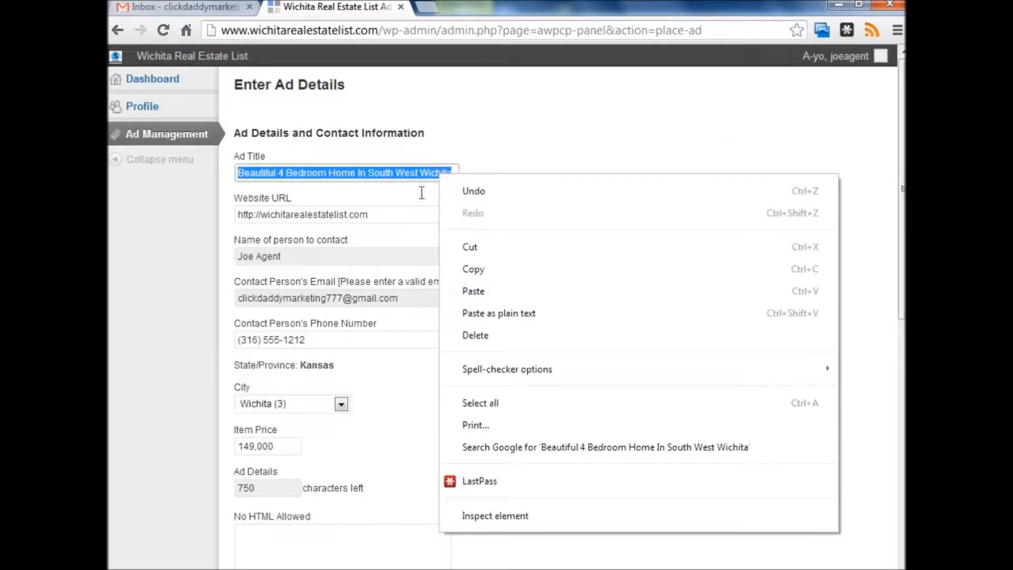
left_click(467, 268)
scroll(728, 411, "down", 4)
left_click(369, 316)
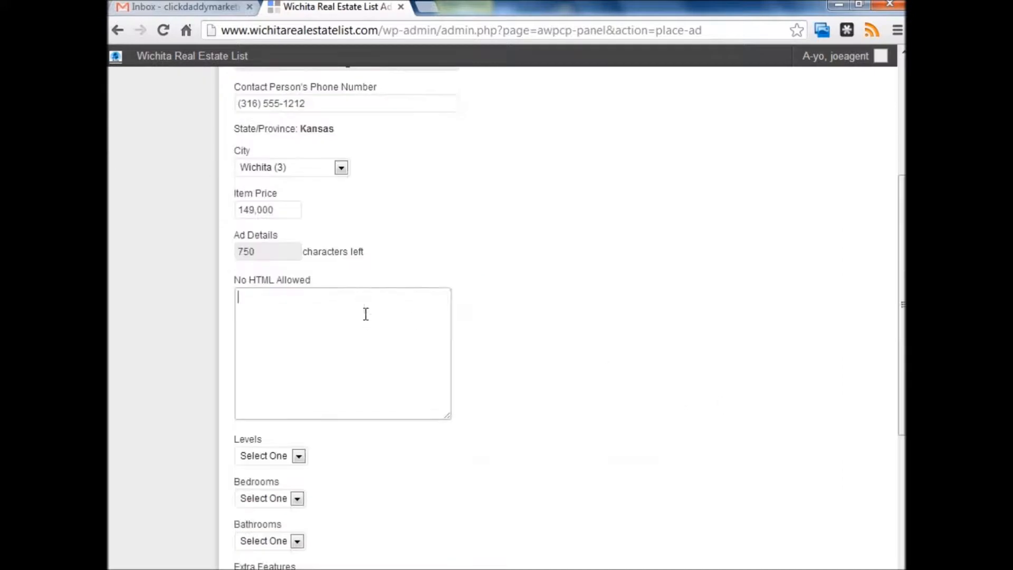
right_click(368, 313)
left_click(397, 116)
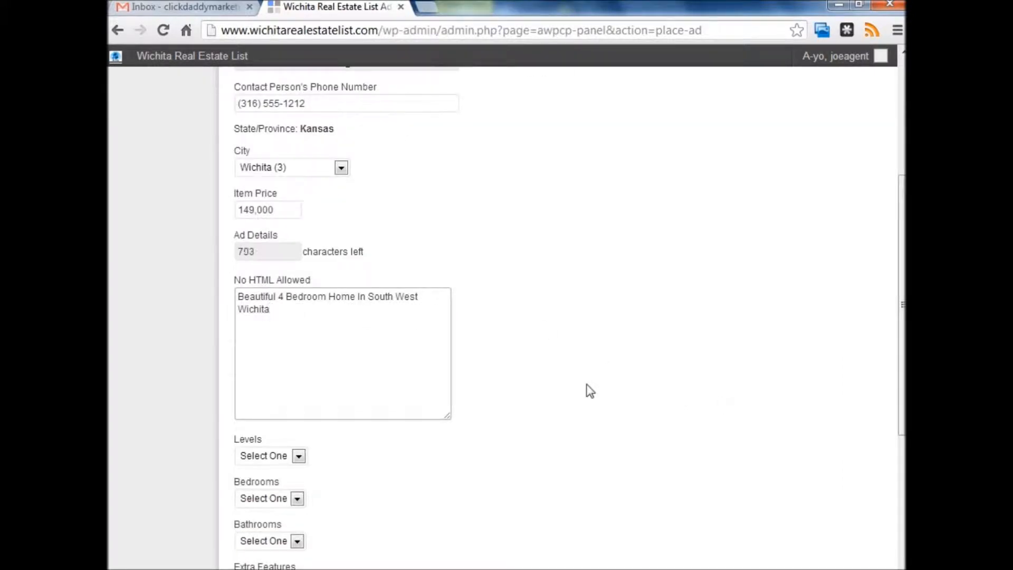
Step: Extend the description with "Listed by", the agent's name and phone number, and a new line reading "This home is awesome. You will ..."
type(". Listed by Joe Agent (316) 555-1212")
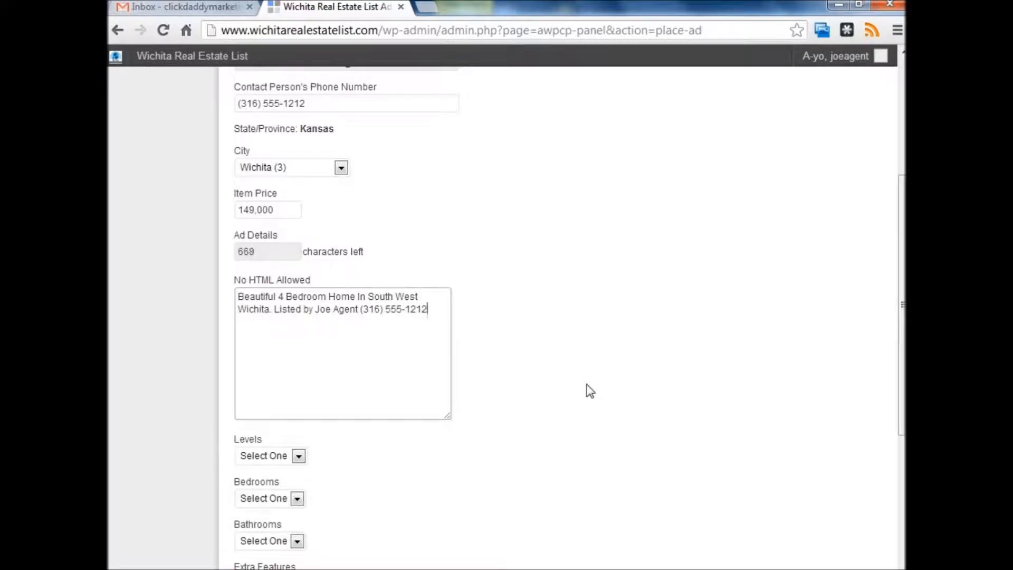
key("Return")
type("This home is aweso")
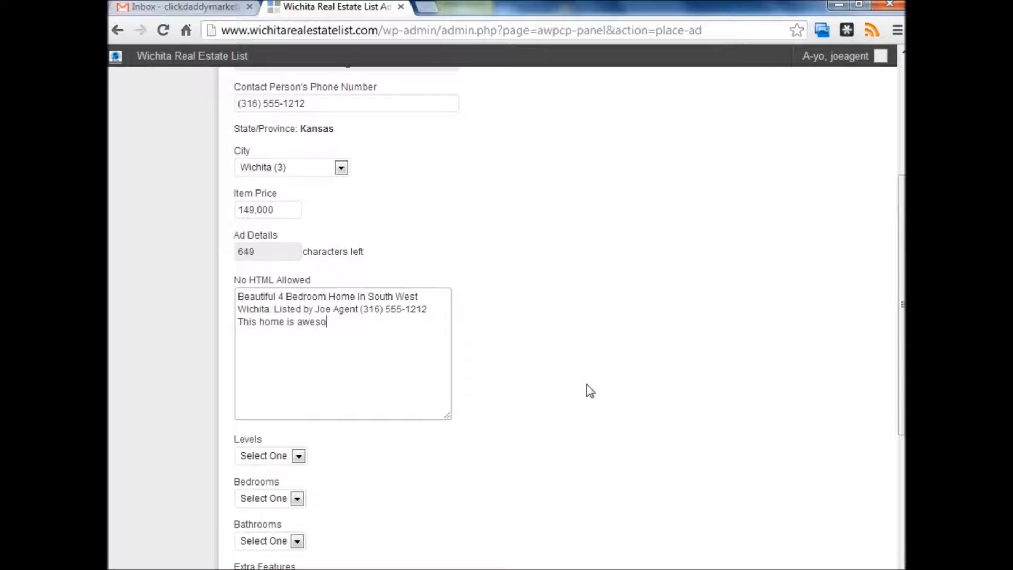
type("me. You will ...")
Step: Set the home's levels to 1.5 Story and its bedrooms to 4
scroll(604, 321, "down", 3)
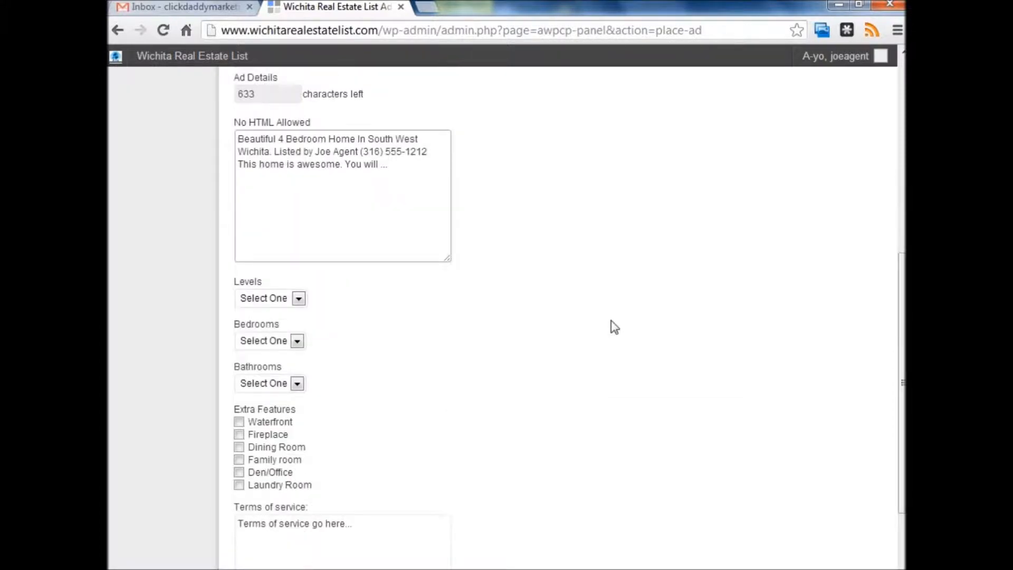
left_click(273, 304)
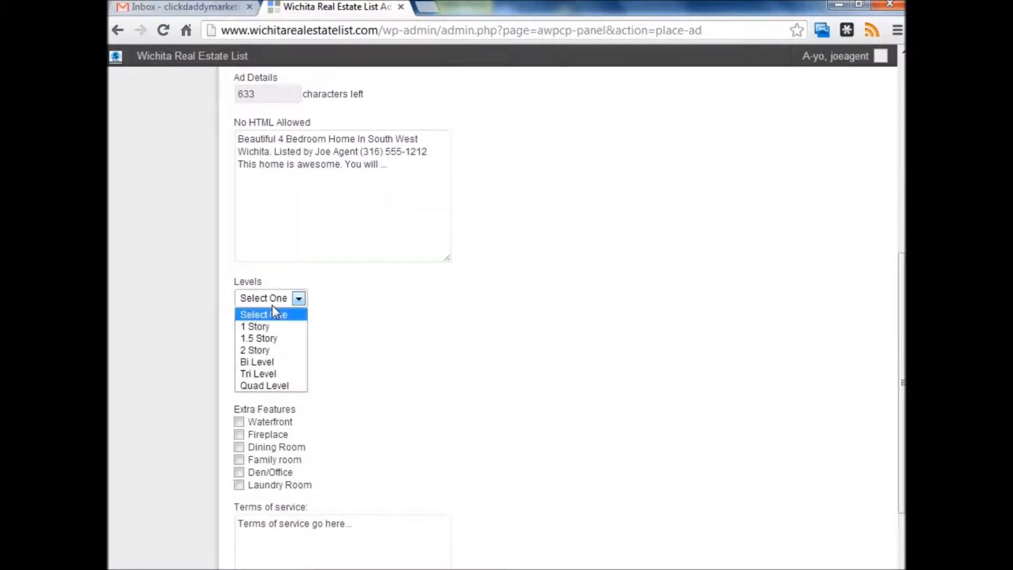
left_click(291, 340)
left_click(275, 344)
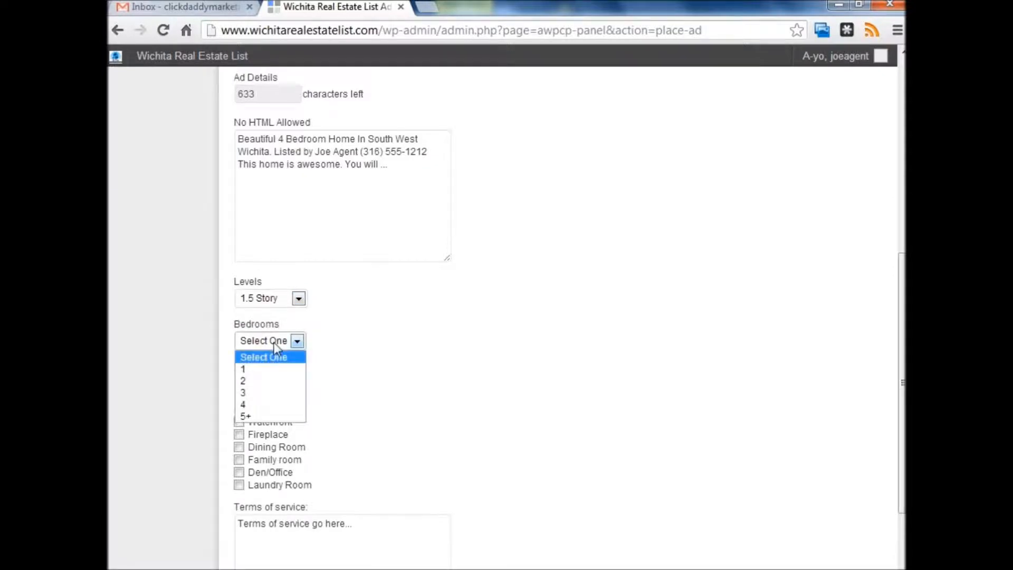
left_click(259, 405)
Step: Mark Fireplace, Family room, Den/Office and Laundry Room as the home's extra features
scroll(530, 364, "down", 3)
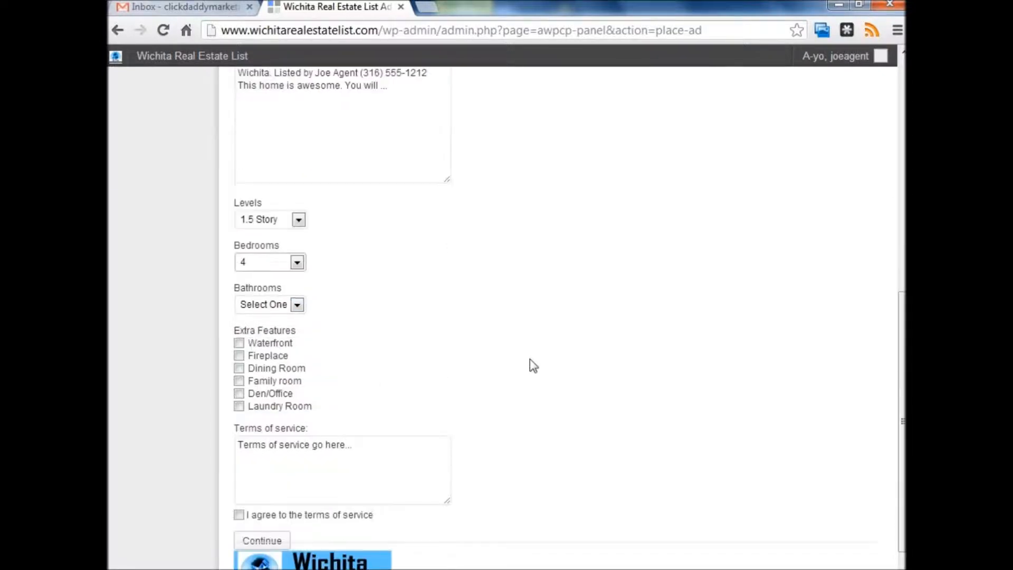
left_click(239, 333)
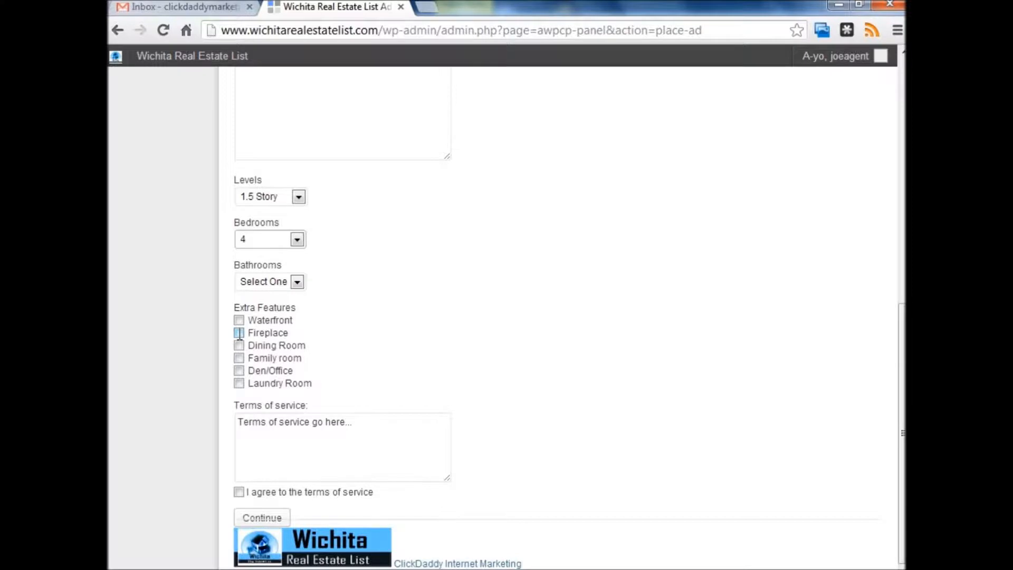
left_click(239, 358)
left_click(239, 370)
left_click(239, 383)
Step: Agree to the terms of service and upload the six house images, with ahouse1.jpg as the primary image
left_click_drag(368, 422, 220, 421)
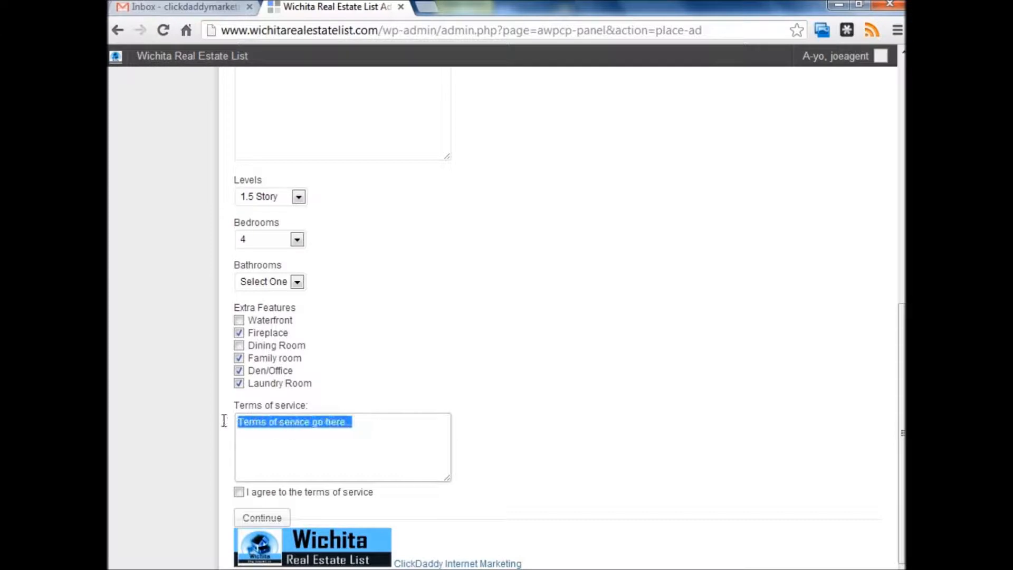
left_click(579, 446)
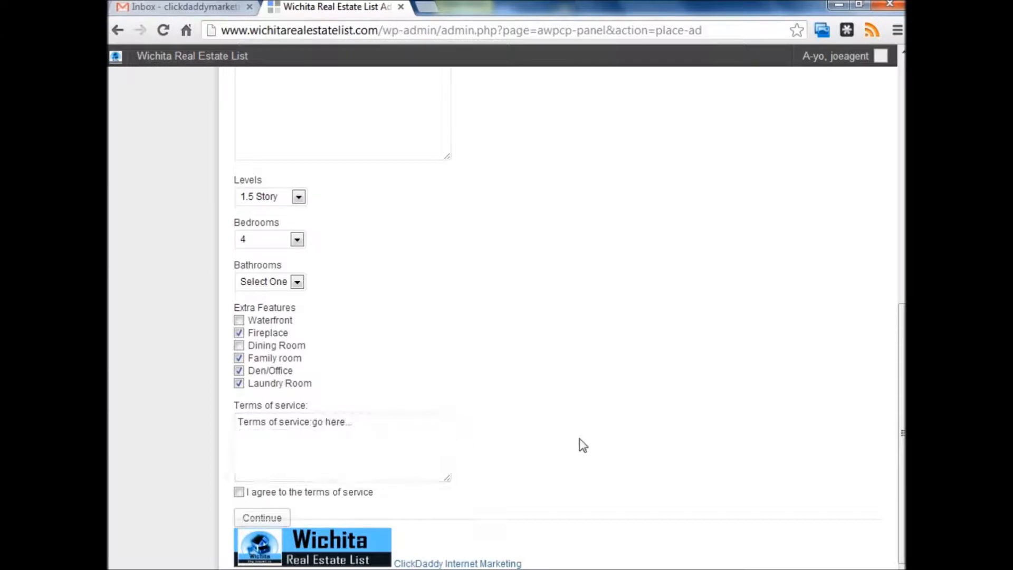
left_click(238, 492)
left_click(262, 519)
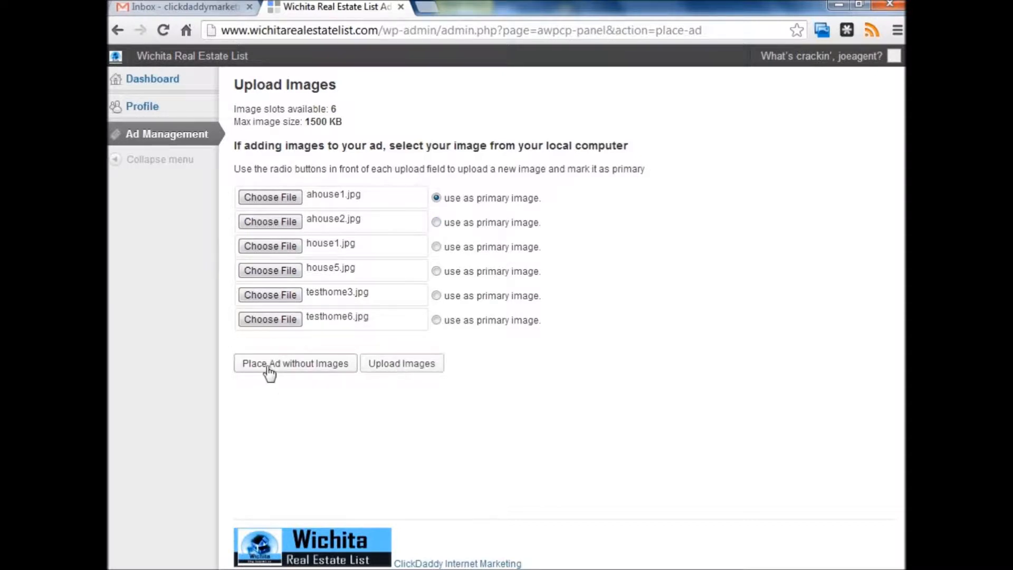
left_click(402, 373)
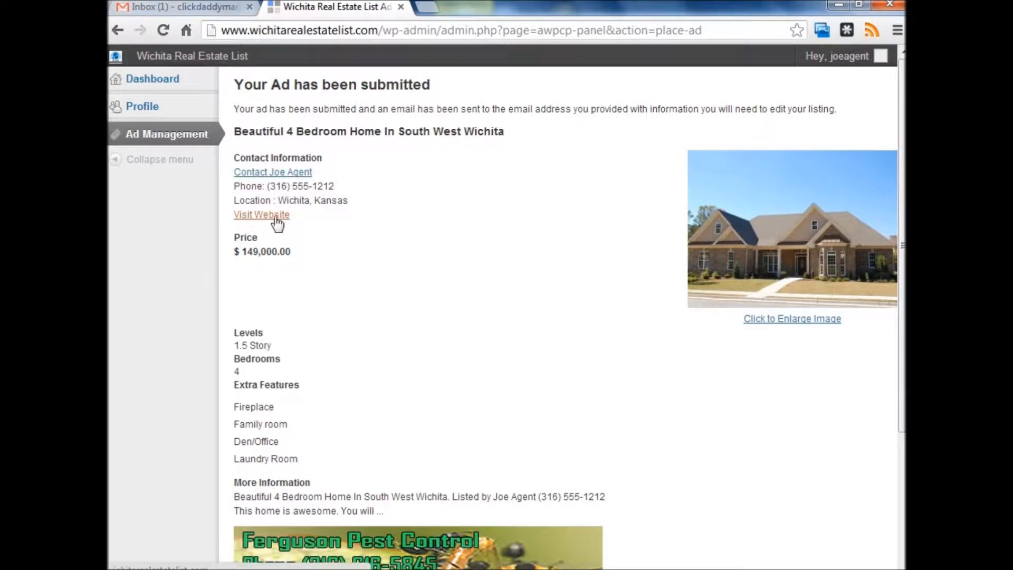
Step: Review the submitted ad's details and photos, and read the notice about the email for editing the listing
left_click_drag(240, 345, 285, 346)
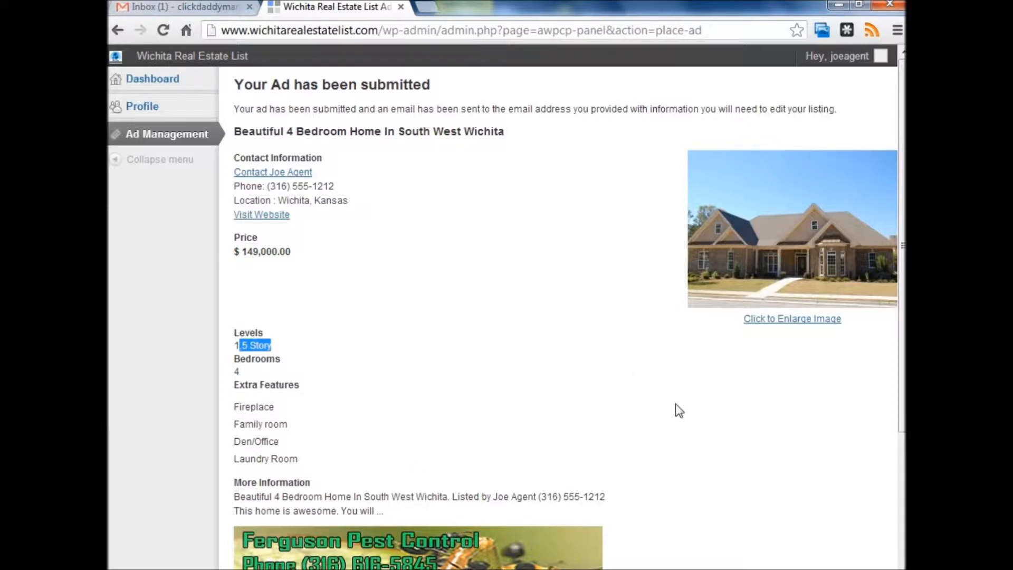
scroll(677, 410, "down", 3)
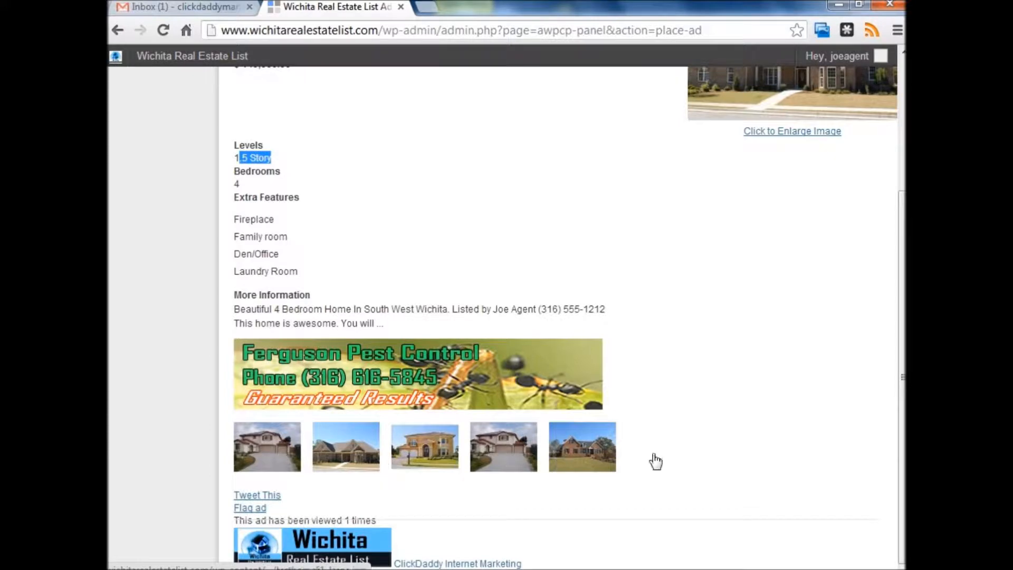
scroll(781, 385, "up", 3)
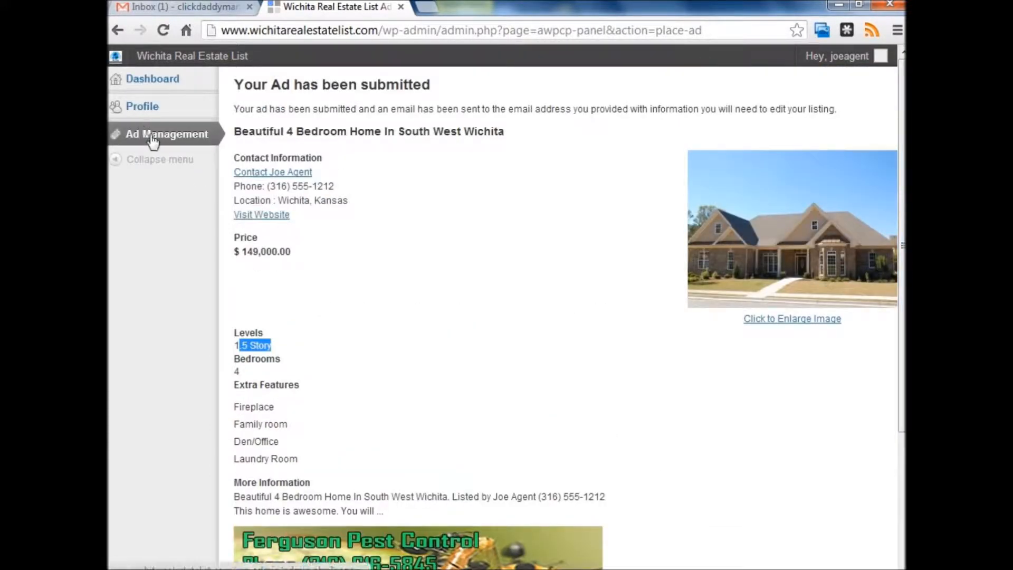
left_click_drag(238, 109, 841, 108)
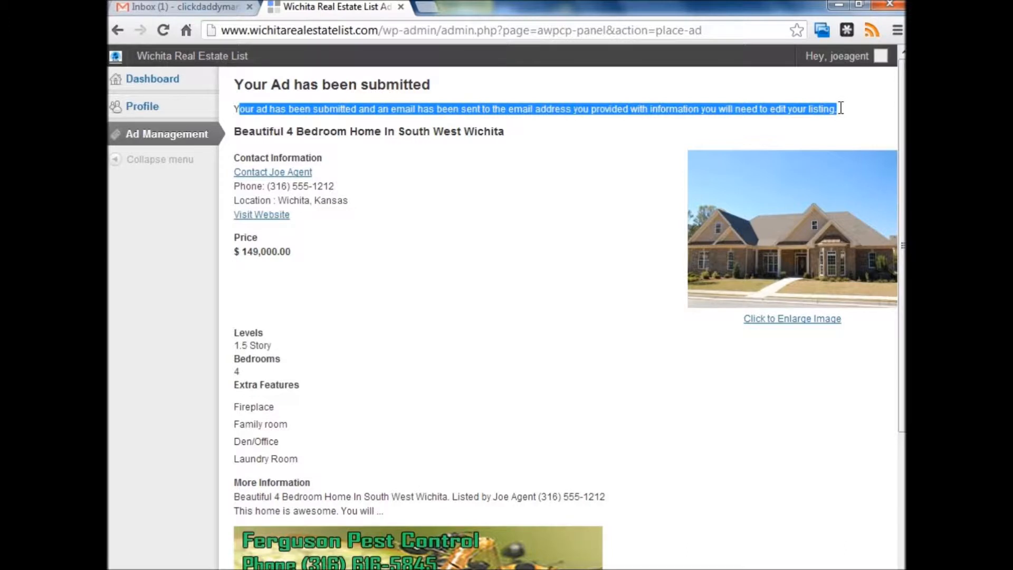
Step: Open the new ad's public listing page from Ad Management and review its property details
left_click(154, 138)
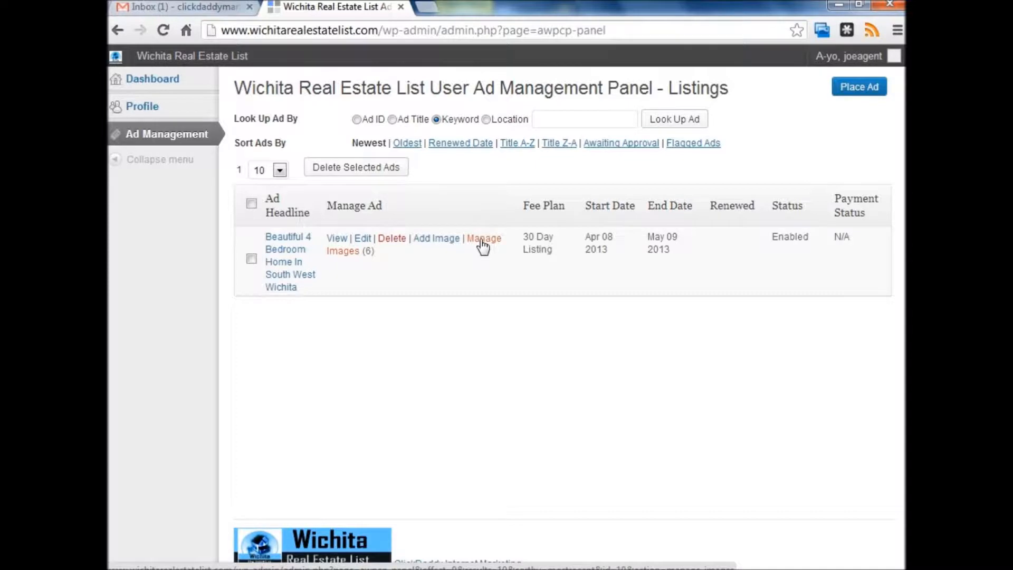
left_click(332, 242)
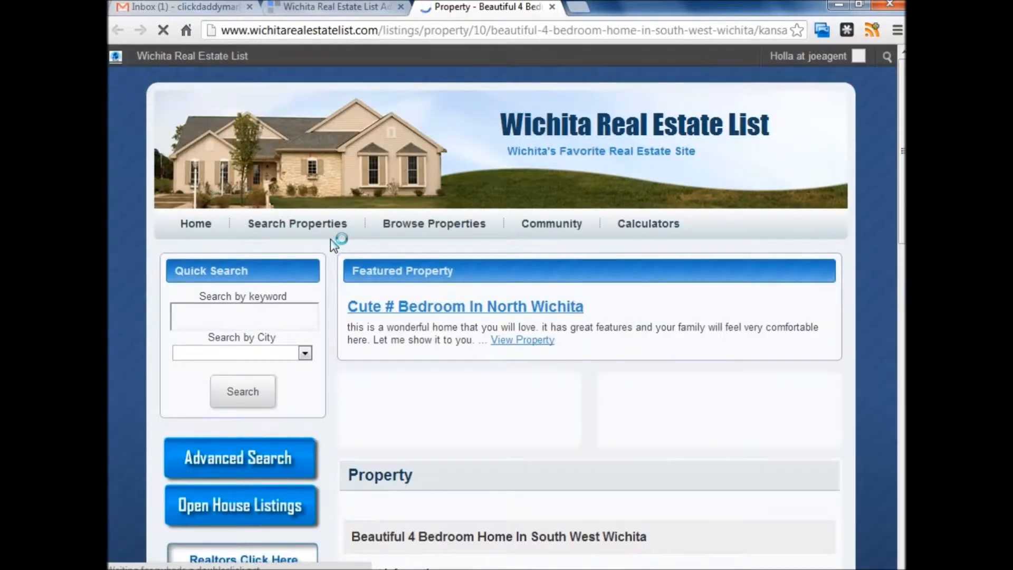
scroll(896, 403, "down", 1)
scroll(898, 407, "down", 5)
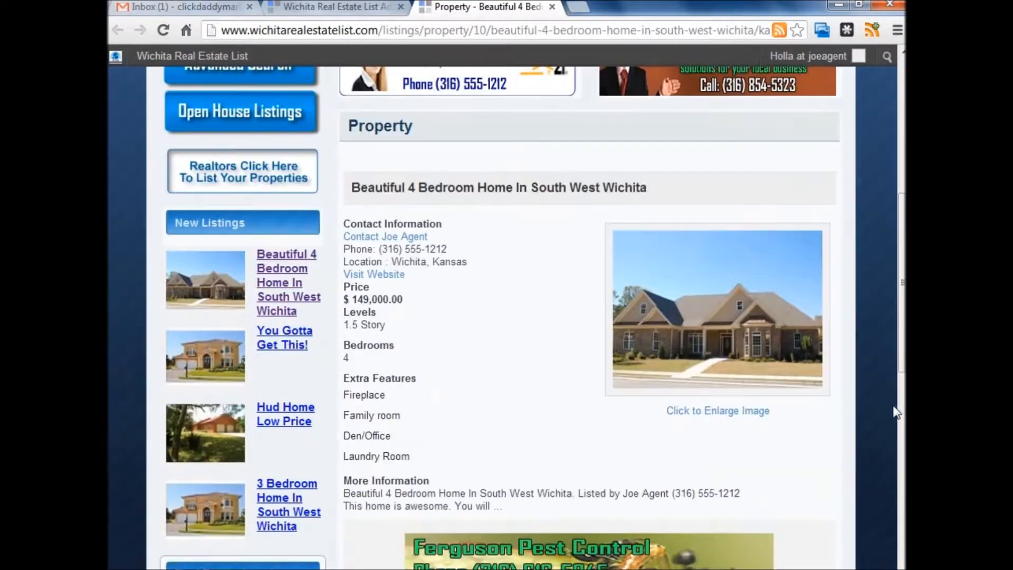
Step: View the listing's main photo and the first gallery photo enlarged, closing each one again
left_click(745, 417)
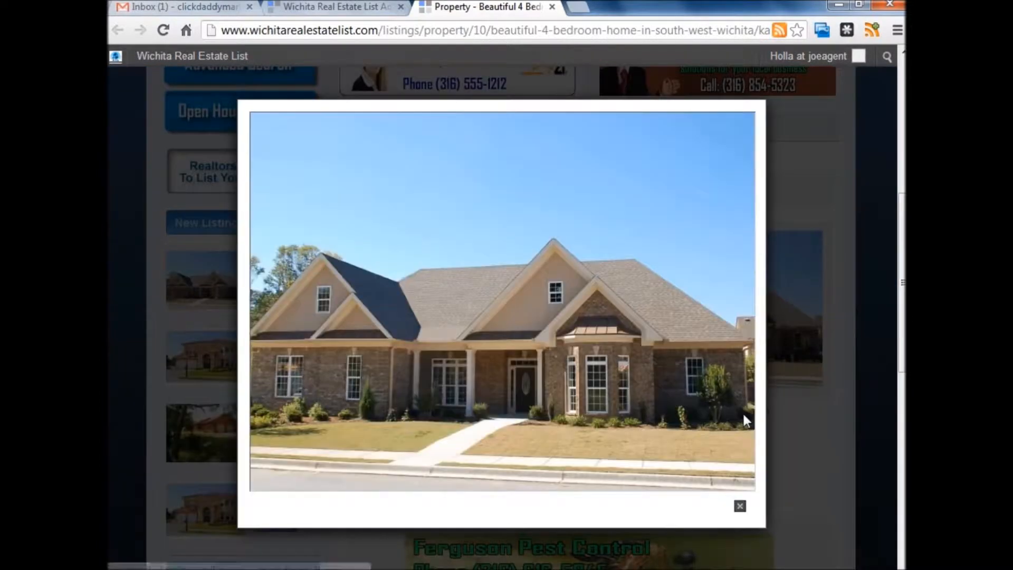
left_click(739, 506)
scroll(887, 451, "down", 7)
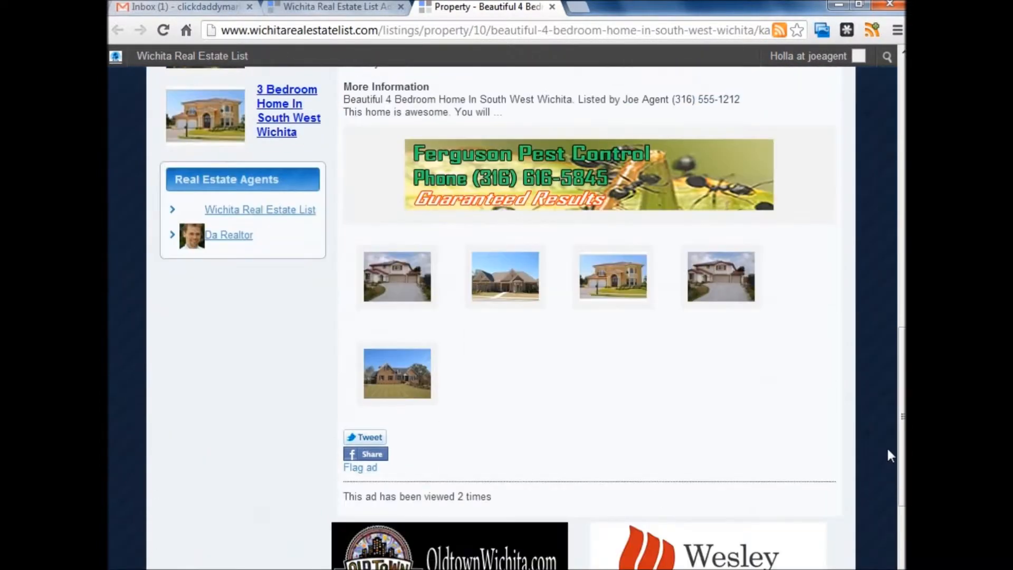
left_click(380, 275)
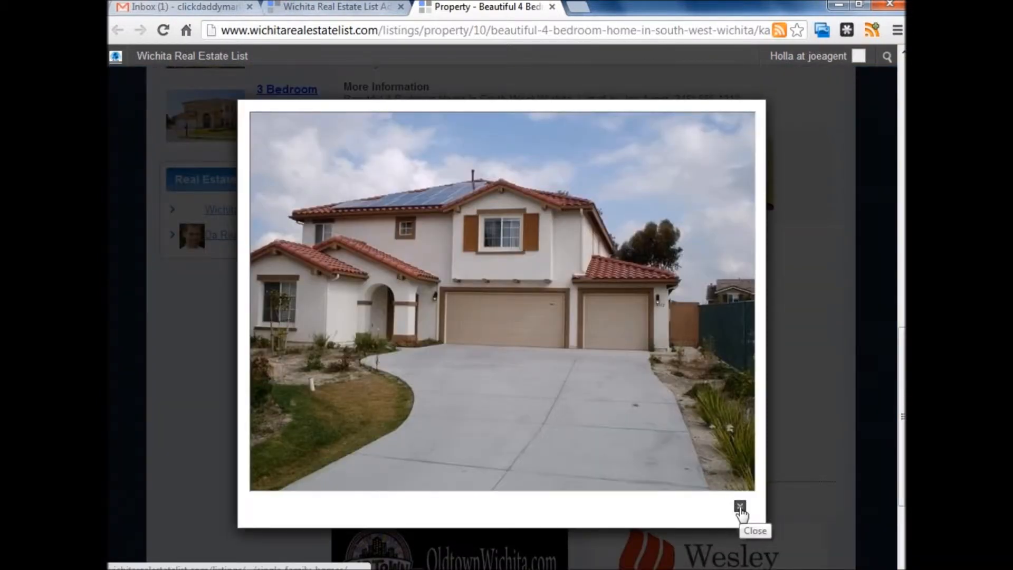
left_click(739, 506)
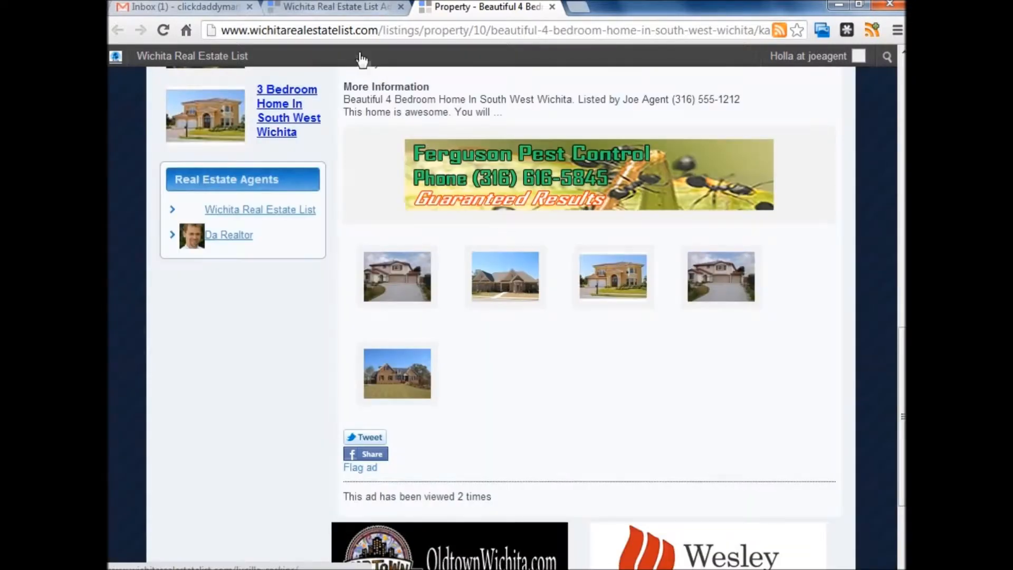
Step: Return to the ad management listings and open the South West Wichita home ad for editing
left_click(370, 7)
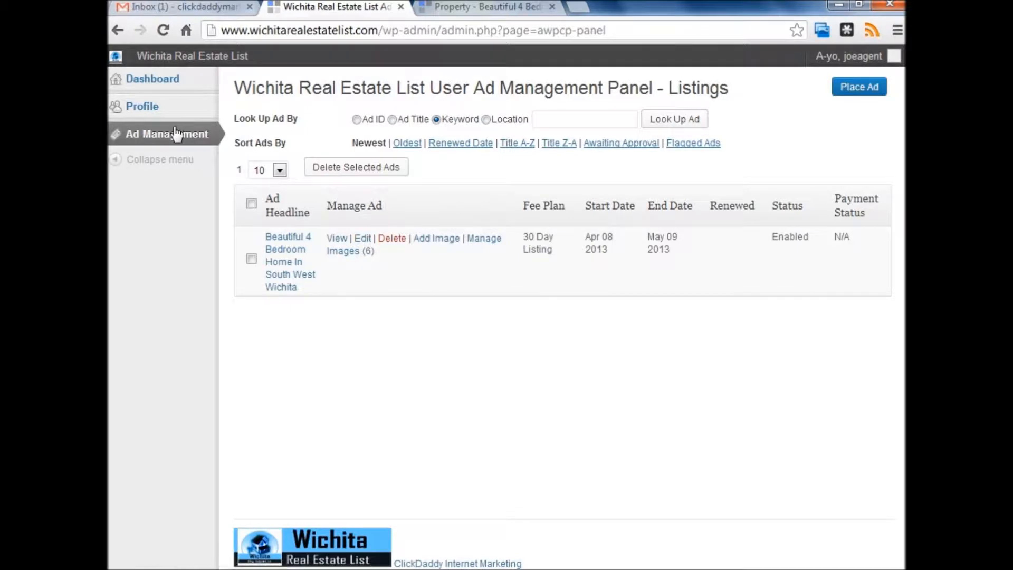
left_click(363, 240)
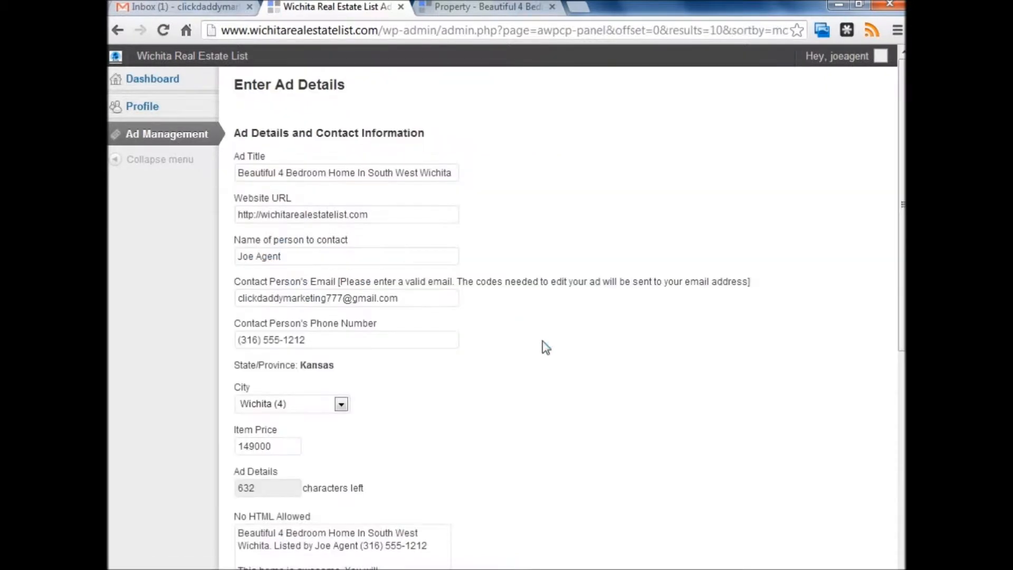
Step: Replace "awesome" with "wonderful" in the ad's description text
scroll(543, 343, "down", 4)
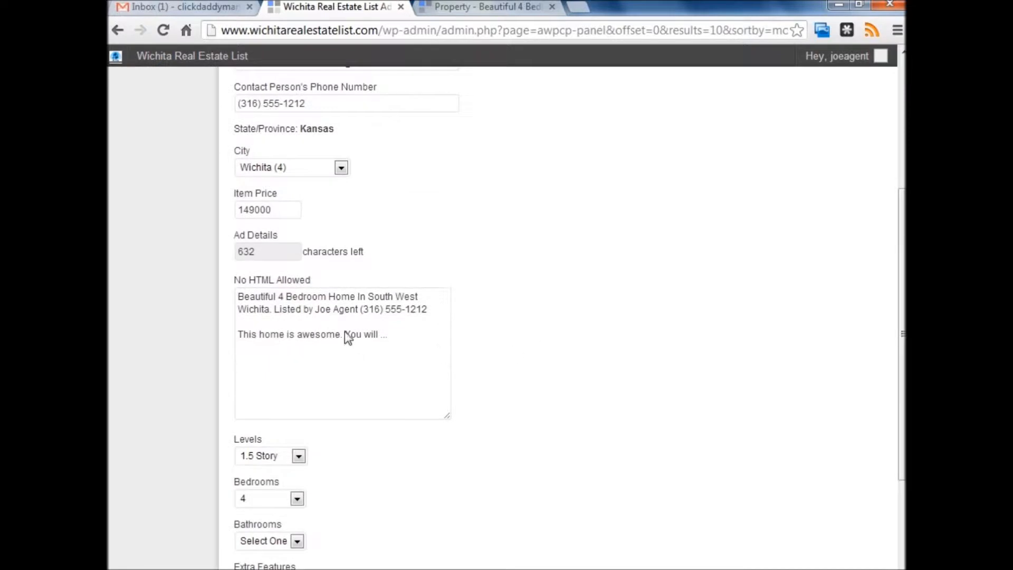
left_click_drag(341, 335, 299, 331)
type("wonderful")
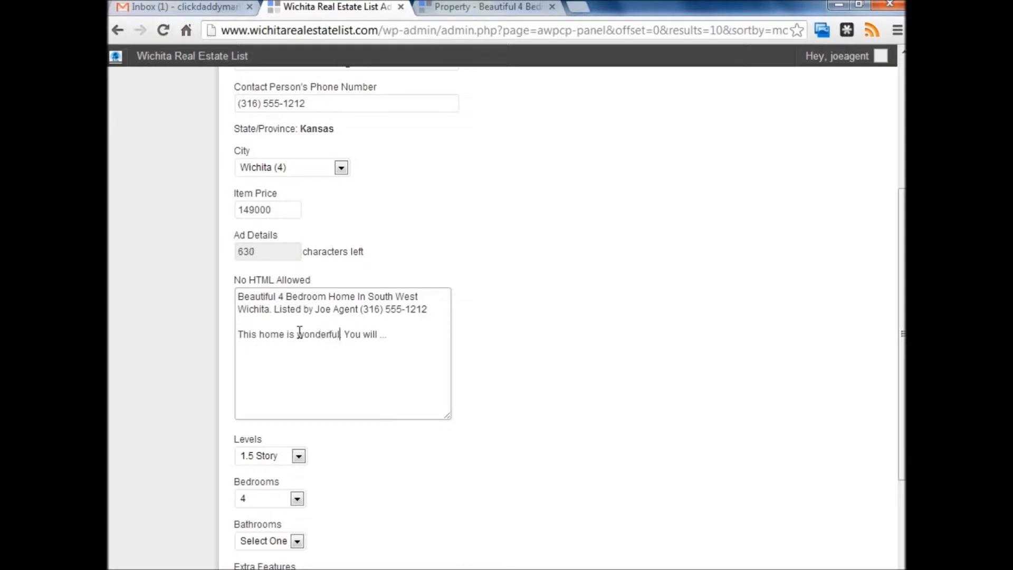
Step: Add Dining Room to the extra features, set Bathrooms to 3, and submit the edited ad details
scroll(552, 425, "down", 3)
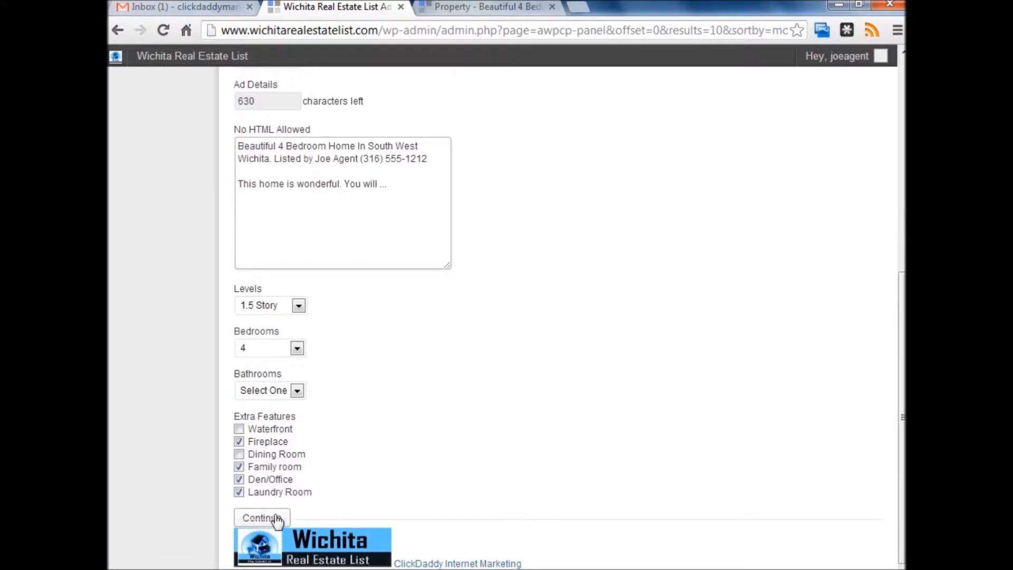
left_click(240, 454)
left_click(267, 391)
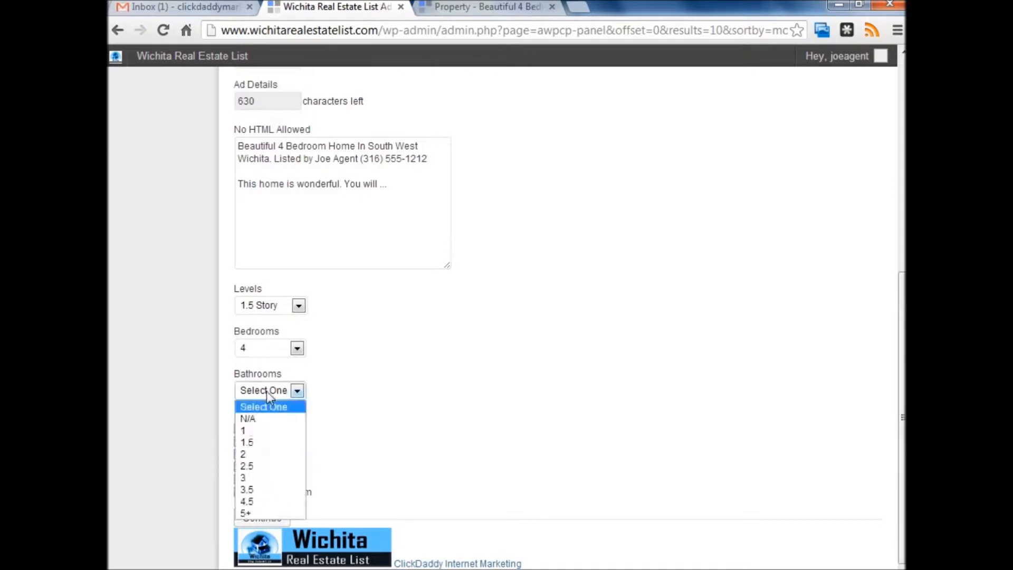
left_click(256, 478)
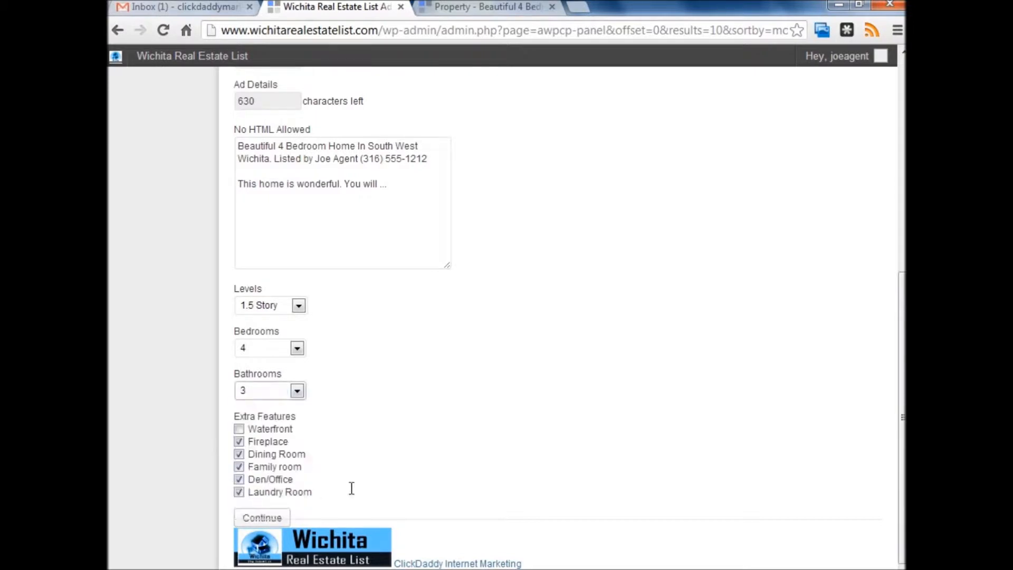
left_click(270, 519)
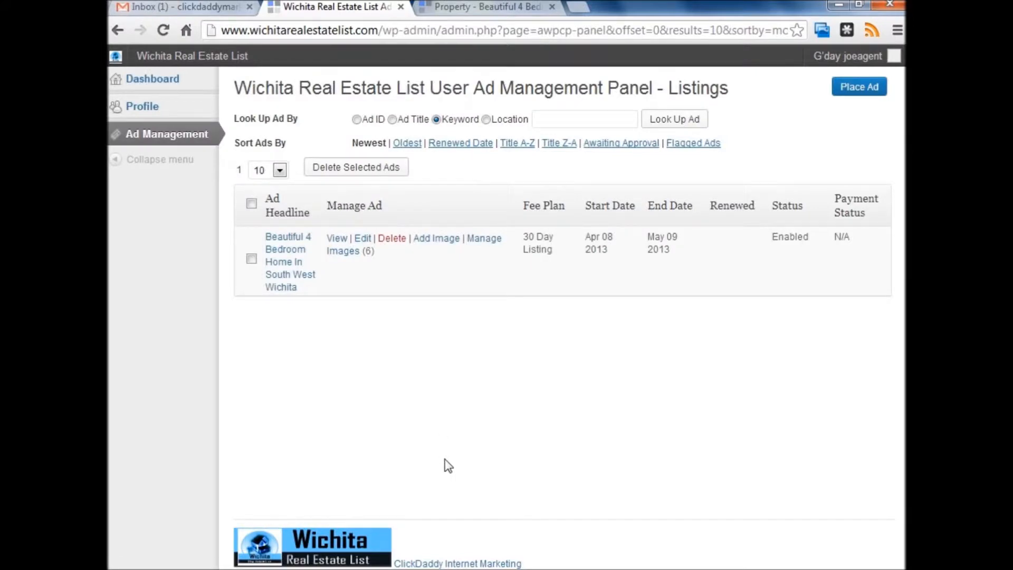
Step: Open the image management page for the South West Wichita ad and delete the sixth image
left_click(485, 241)
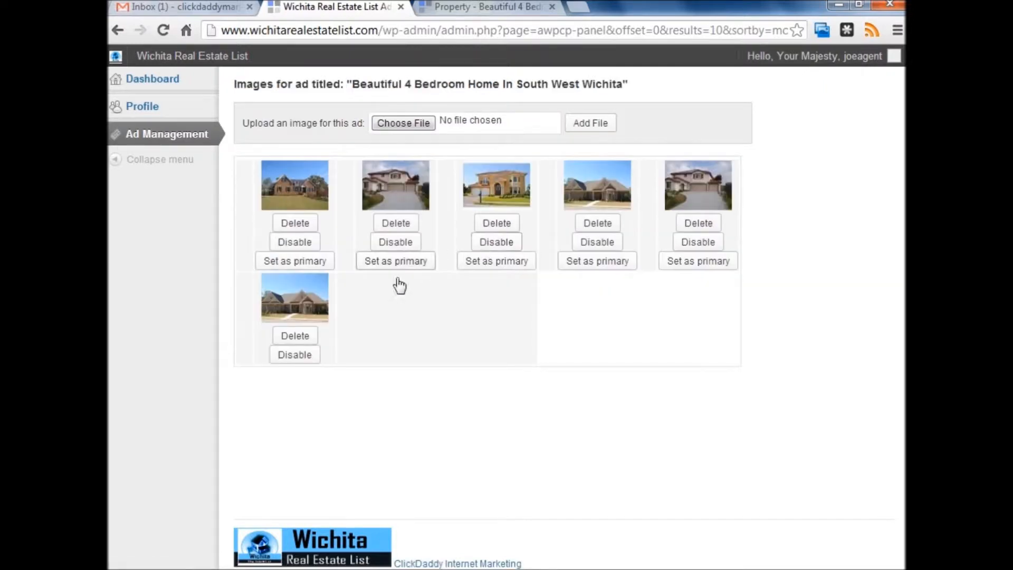
left_click(299, 335)
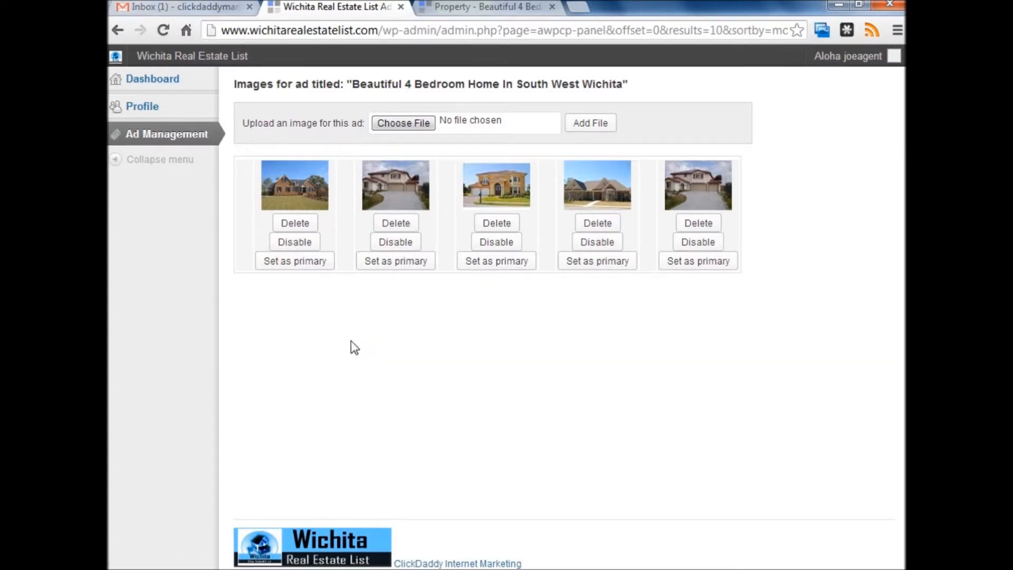
Step: Disable the fifth image and set the second image, the white house with the driveway, as the ad's primary image
left_click(700, 242)
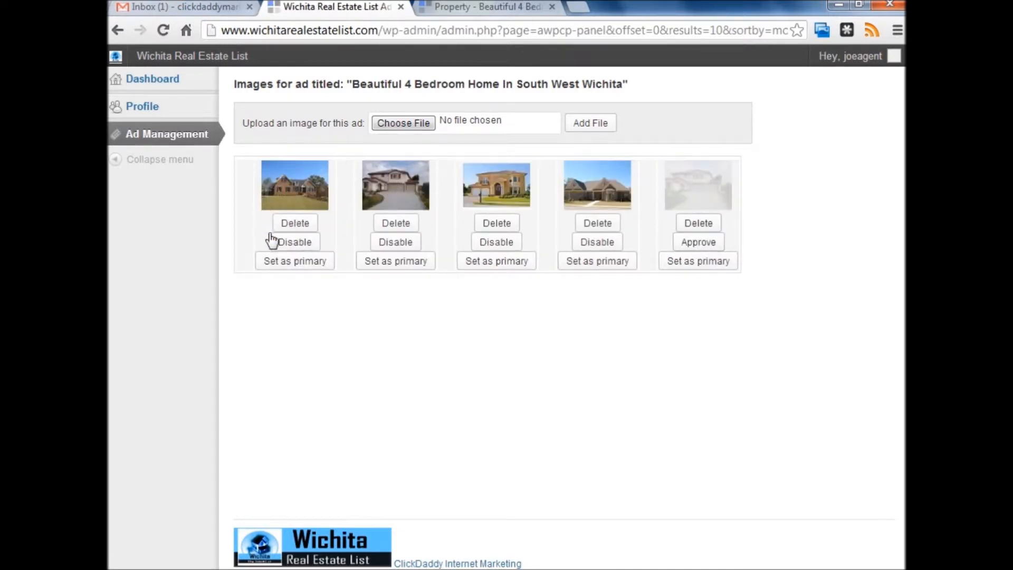
left_click(404, 261)
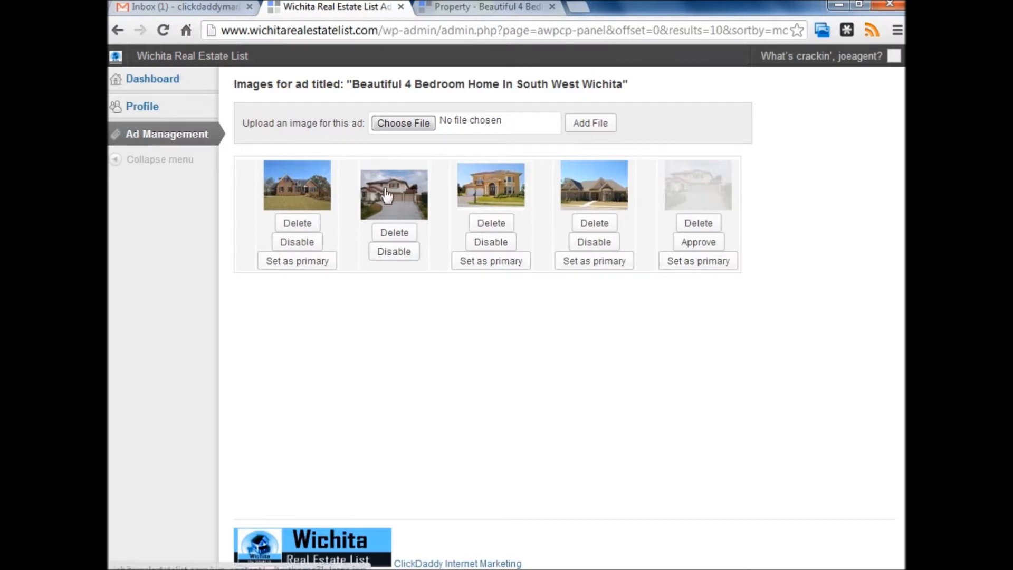
Step: Upload house5 - Copy.jpg to the ad's images and approve the disabled image again
left_click(404, 123)
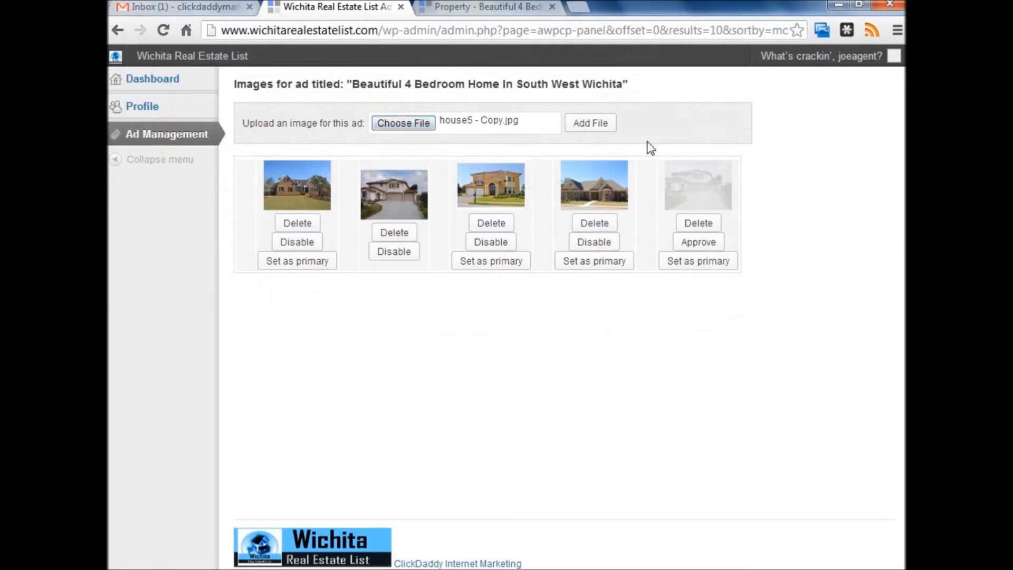
left_click(602, 132)
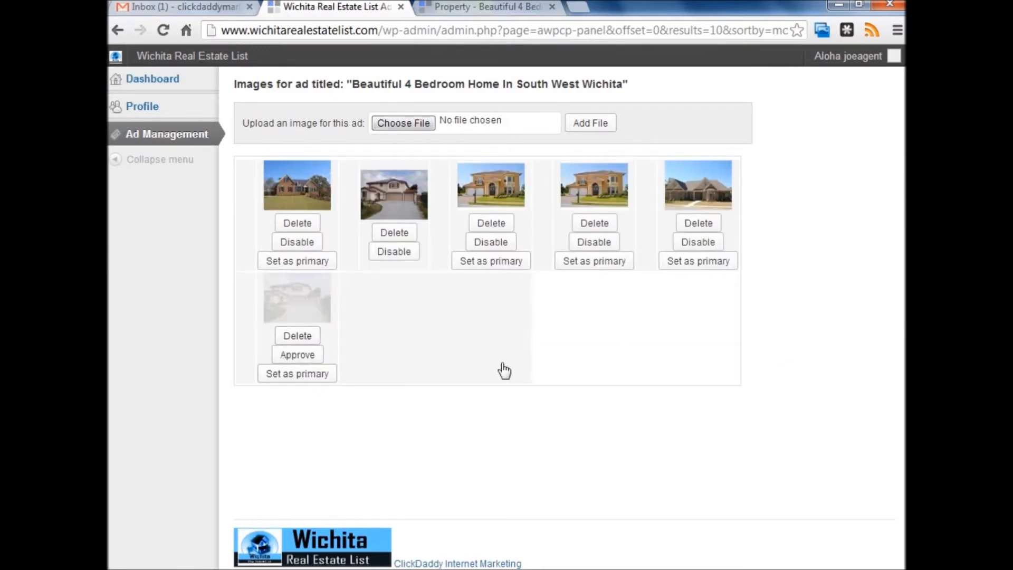
left_click(299, 358)
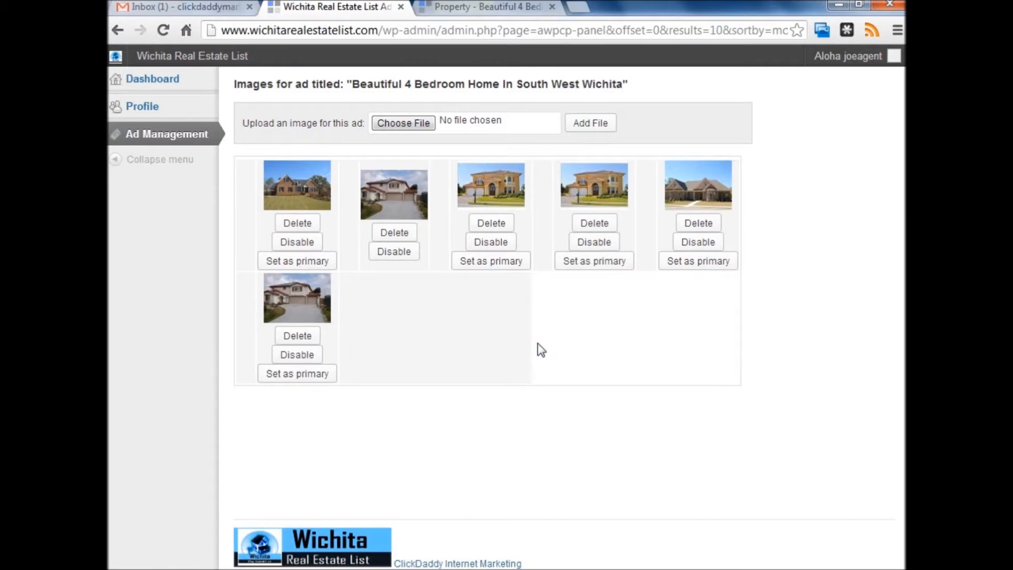
Step: Open the South West Wichita ad's public page from the ad listings and review its edited details, main photo and gallery
left_click(196, 141)
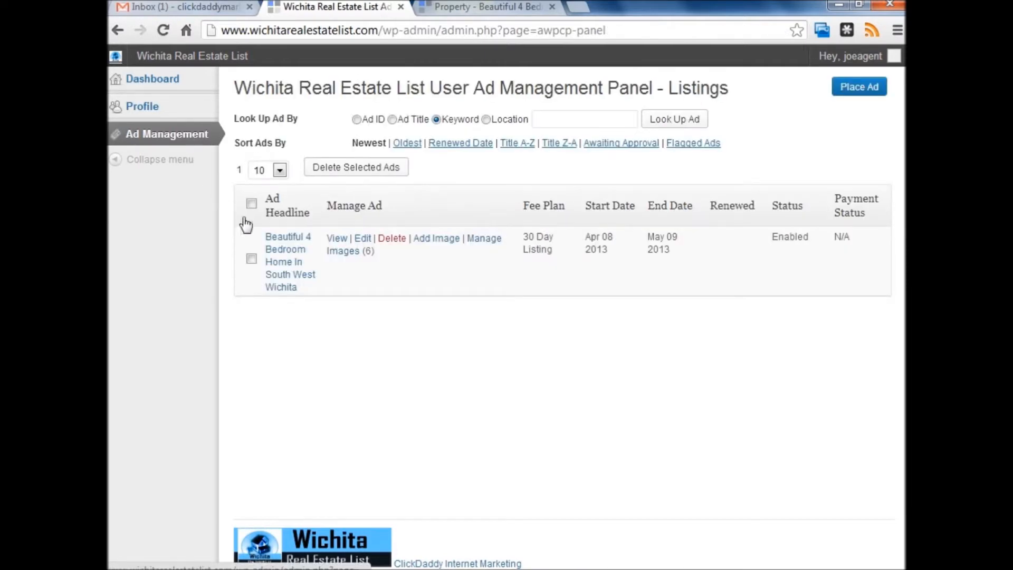
left_click(338, 239)
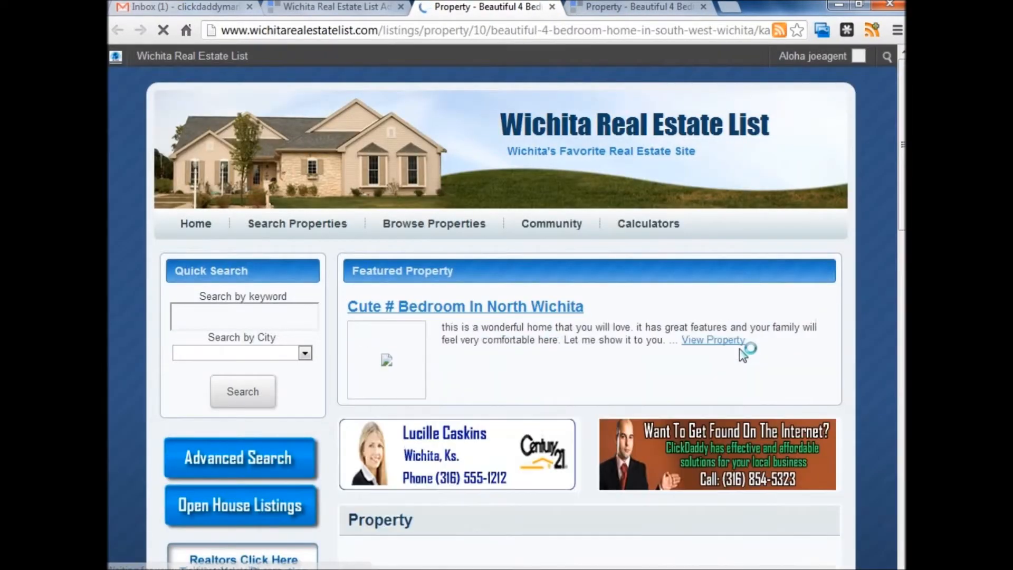
scroll(739, 348, "down", 8)
scroll(739, 348, "down", 3)
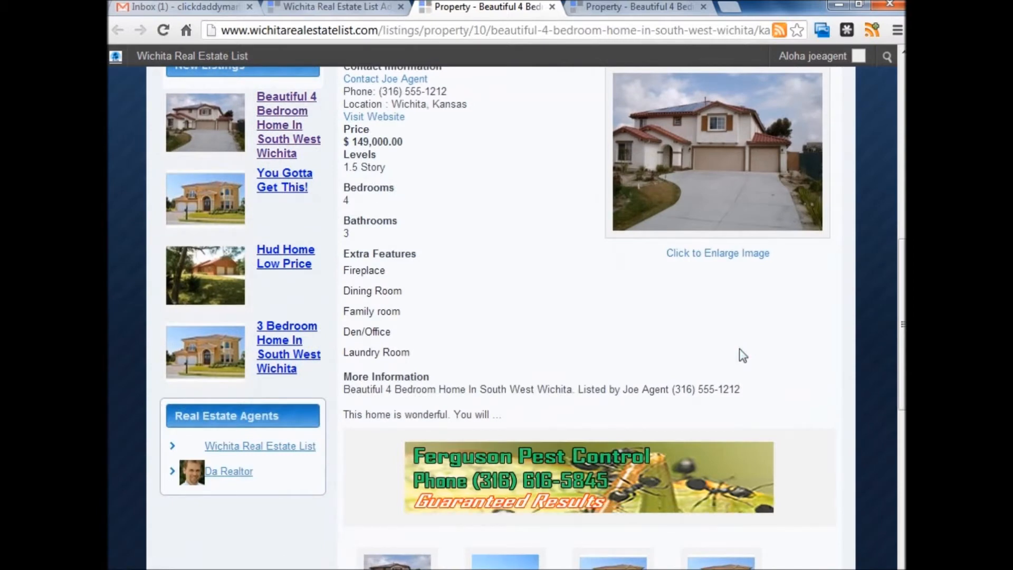
scroll(743, 355, "up", 2)
scroll(743, 355, "down", 6)
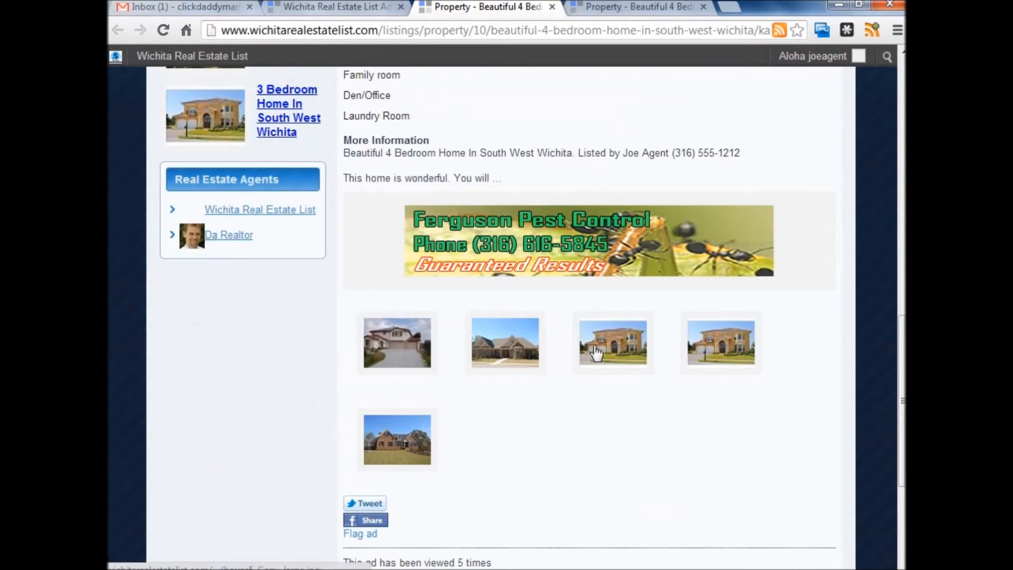
scroll(554, 388, "up", 5)
scroll(556, 387, "up", 10)
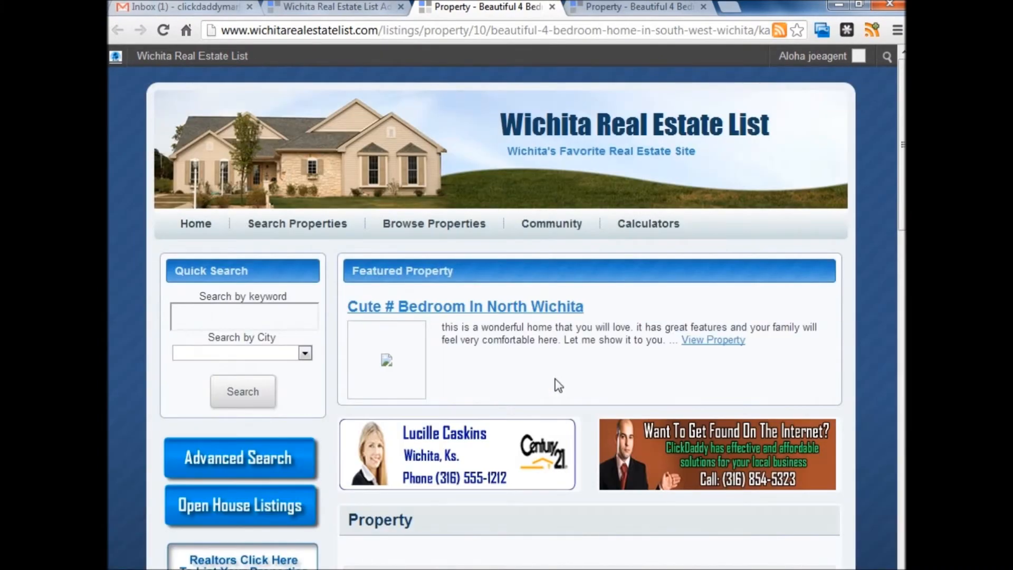
scroll(558, 385, "down", 13)
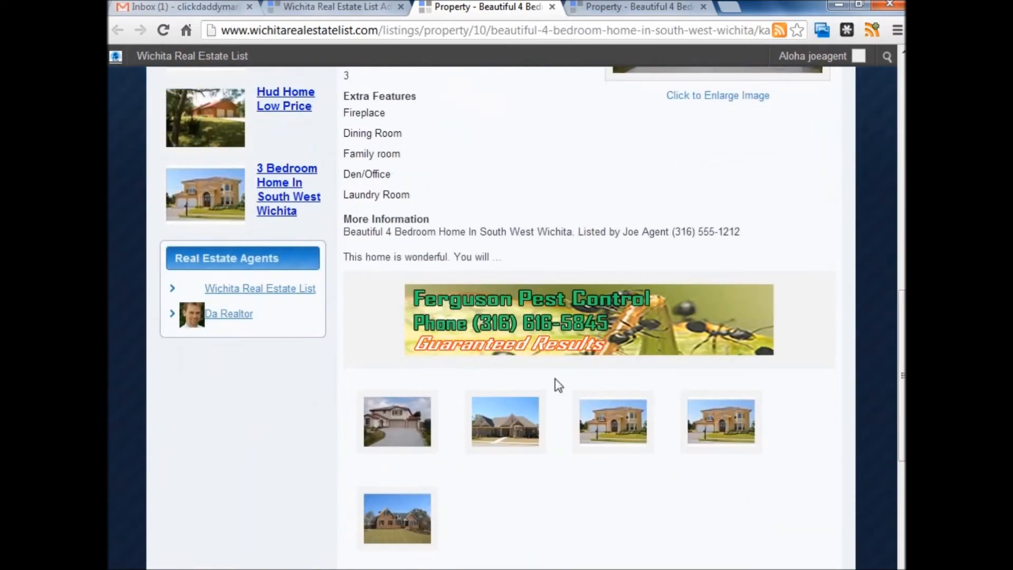
Step: Examine the ad's view counter below the gallery and sharing options on the public listing page
scroll(558, 385, "down", 6)
left_click_drag(344, 329, 504, 328)
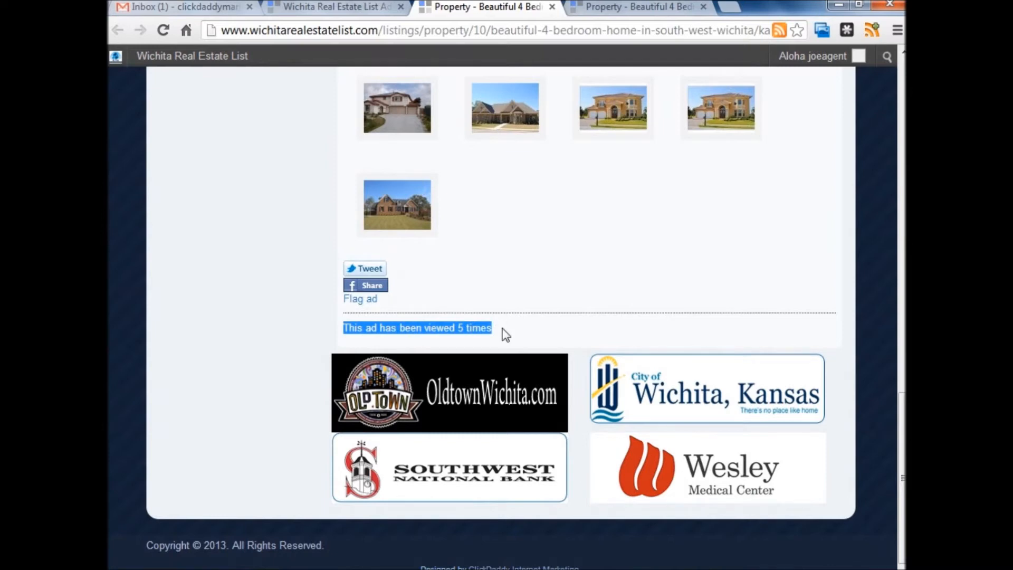
left_click(505, 335)
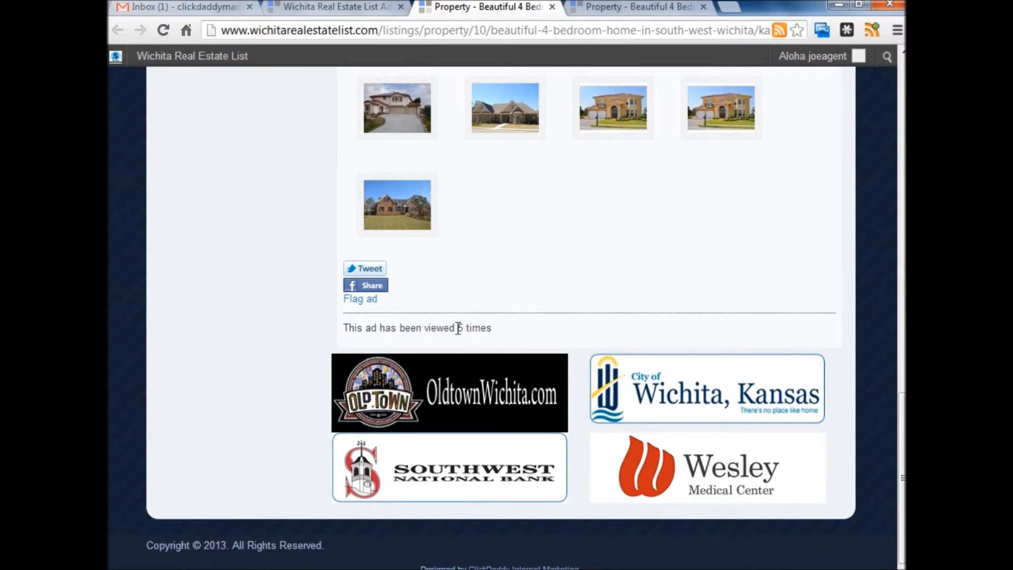
Step: Open the Facebook sharing page for the listing, leave it without logging in, and return to the listing's gallery
left_click(372, 290)
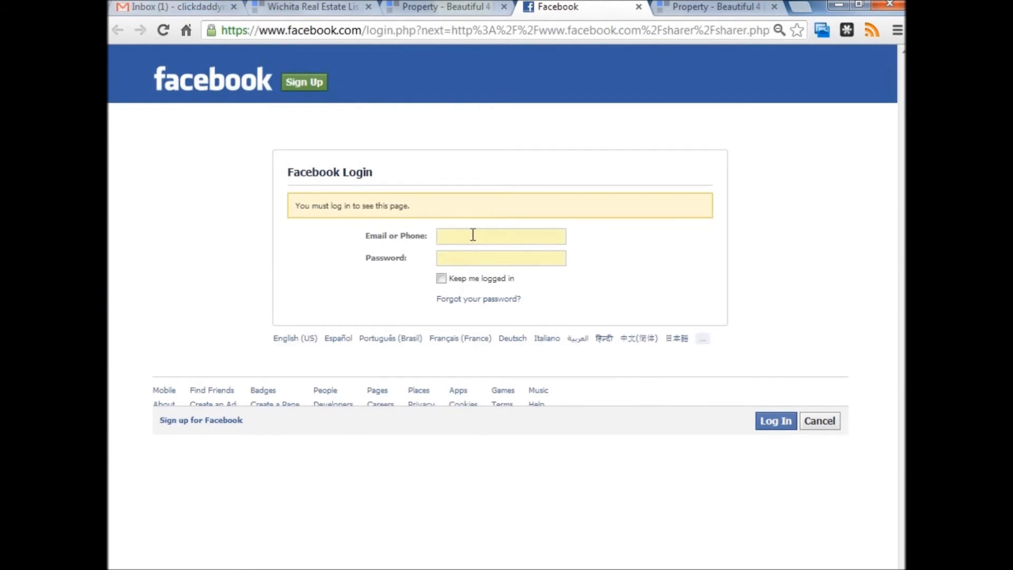
left_click(437, 8)
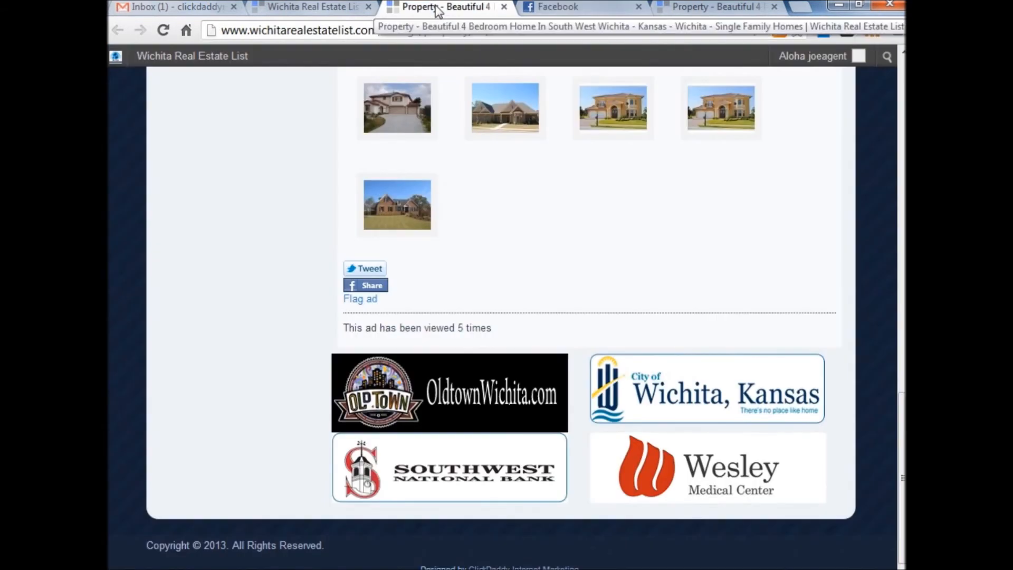
left_click_drag(902, 478, 902, 448)
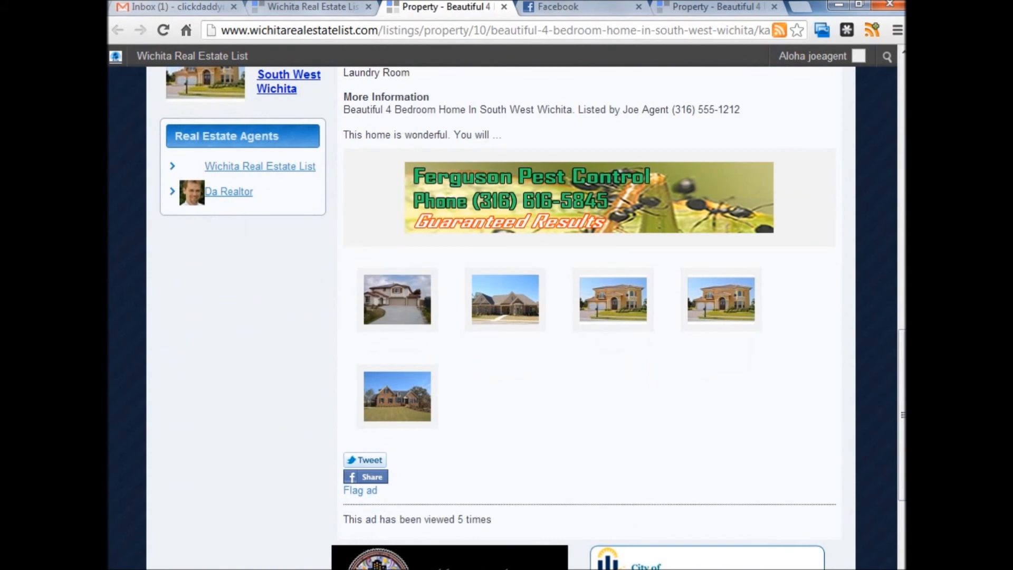
mouse_move(638, 569)
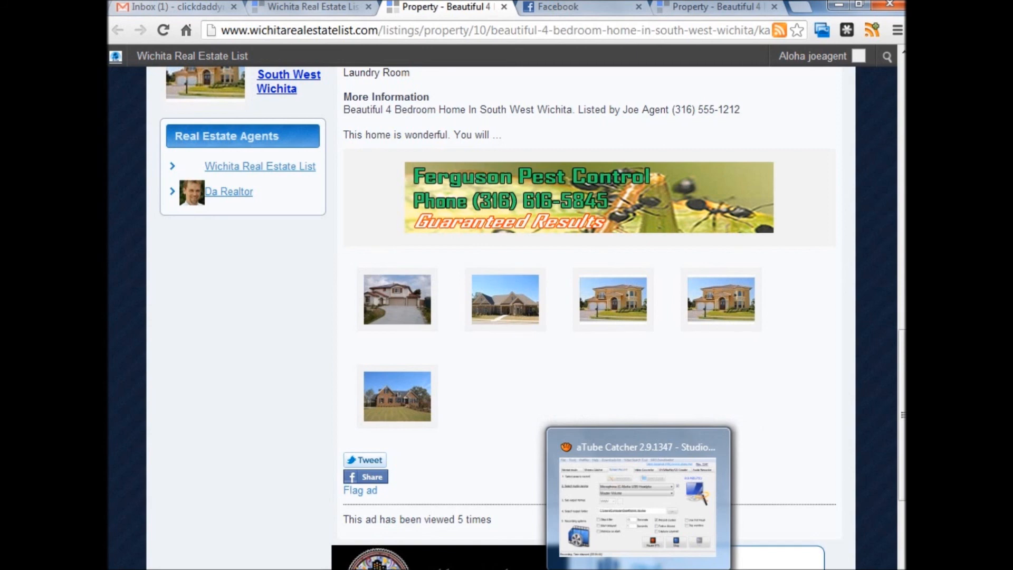
left_click(640, 471)
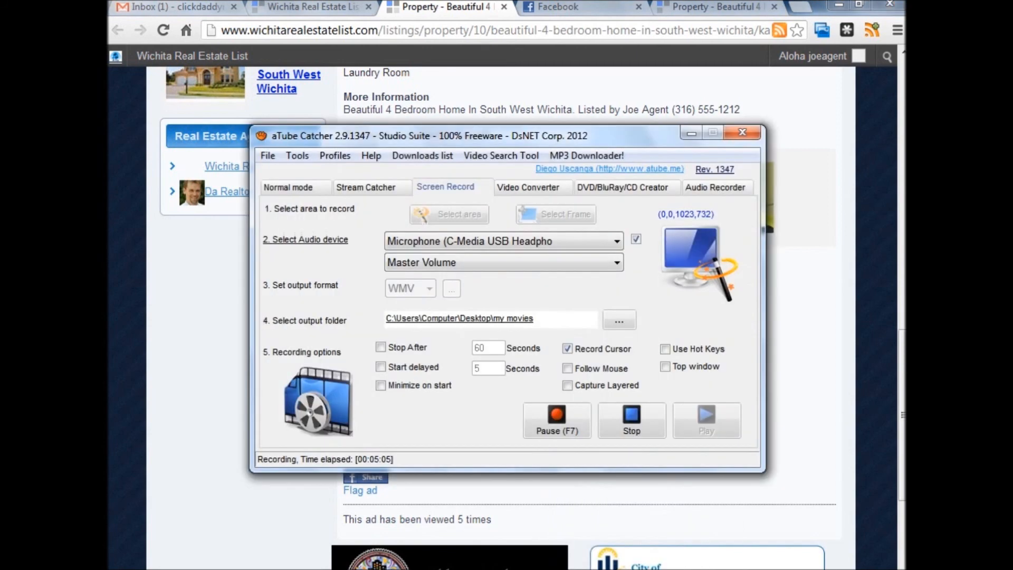